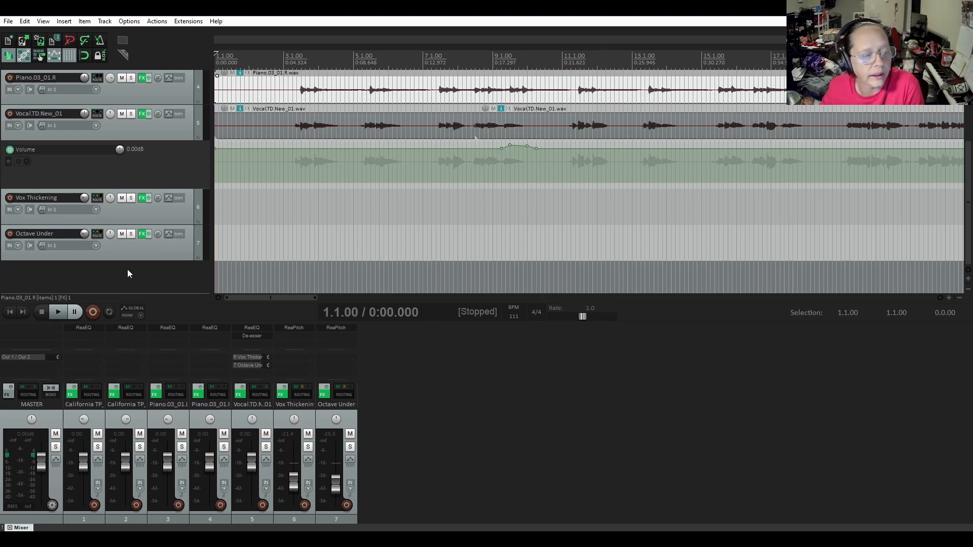
Add a new track named Vox Compression below Octave Under and insert the ReaComp (Cockos) effect on it
double_click(125, 278)
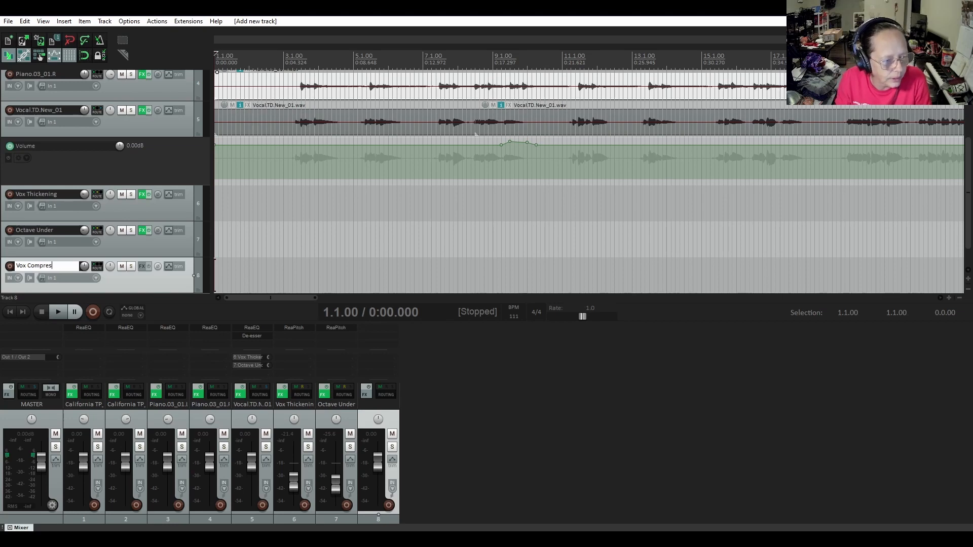
key("Return")
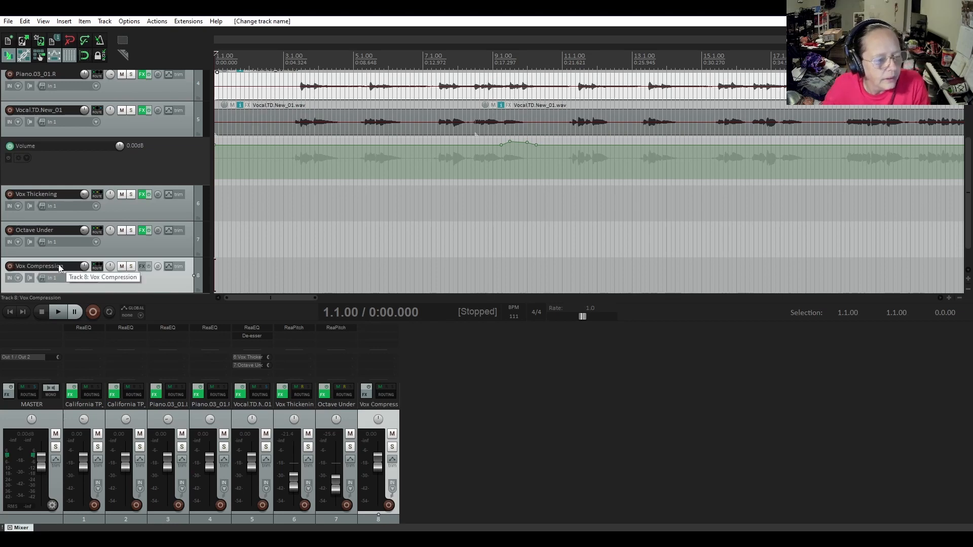
left_click(143, 266)
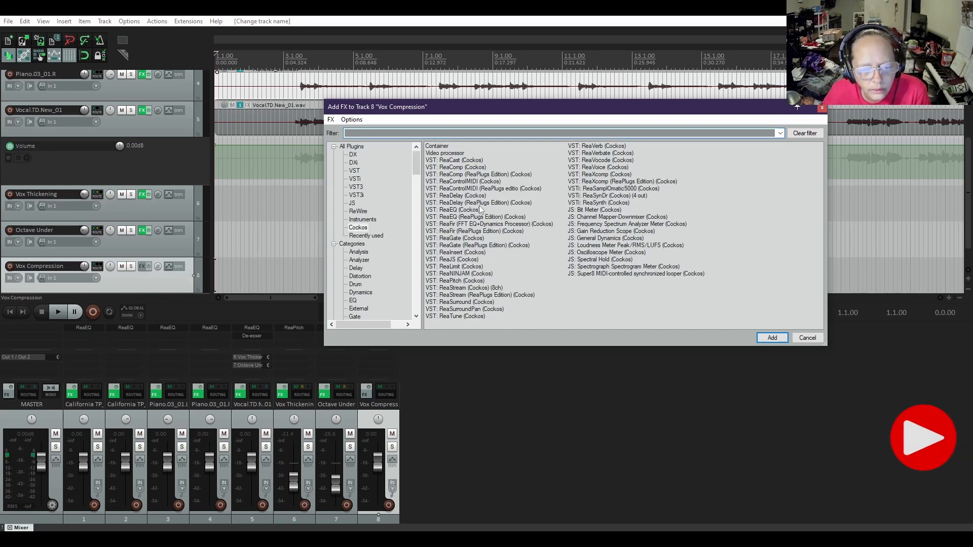
double_click(458, 168)
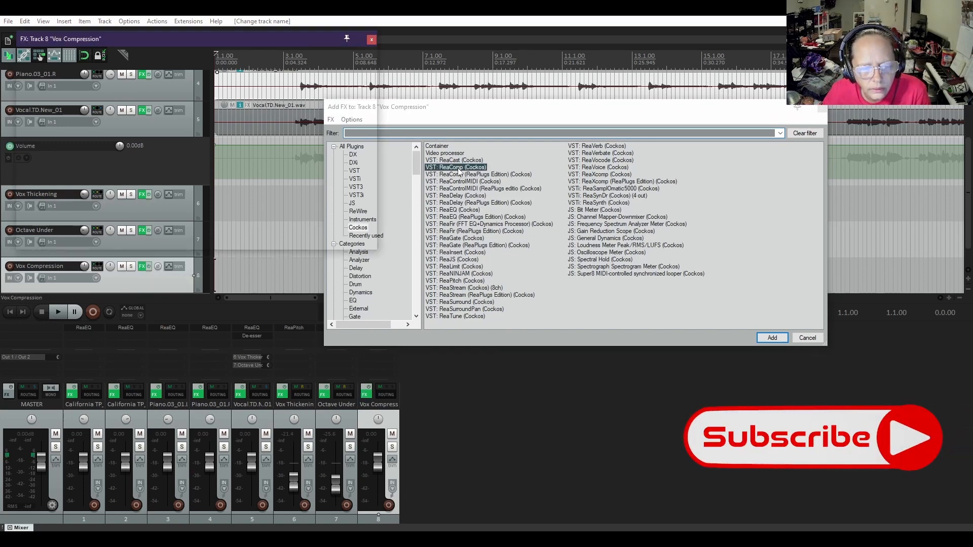
left_click_drag(172, 39, 536, 195)
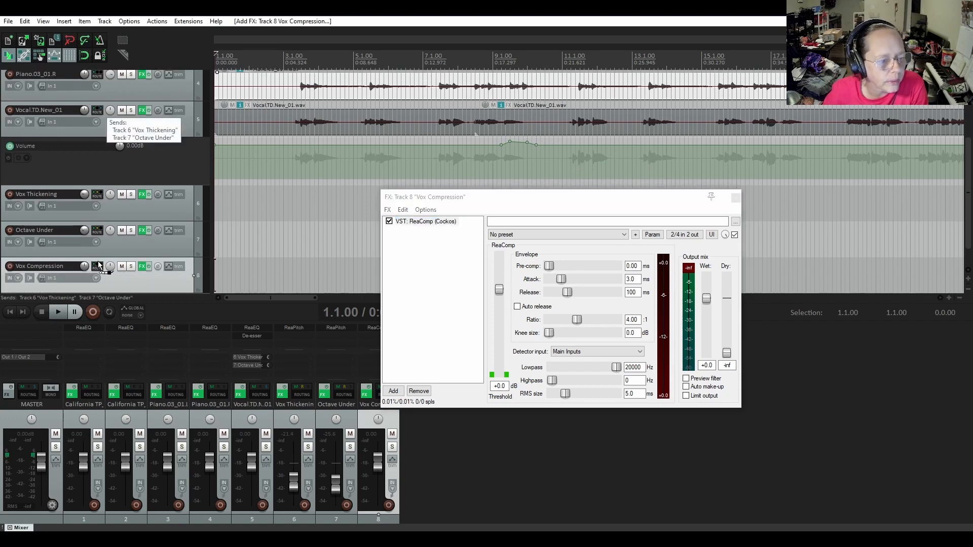
Create a post-fader send from the Vocal.TD.New_01 track to the Vox Compression track
left_click_drag(99, 268, 98, 268)
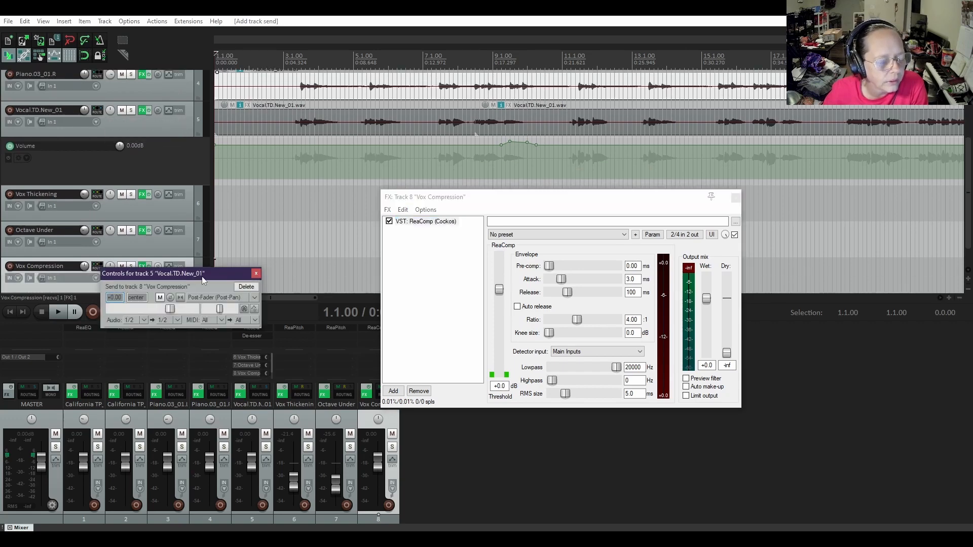
left_click(256, 274)
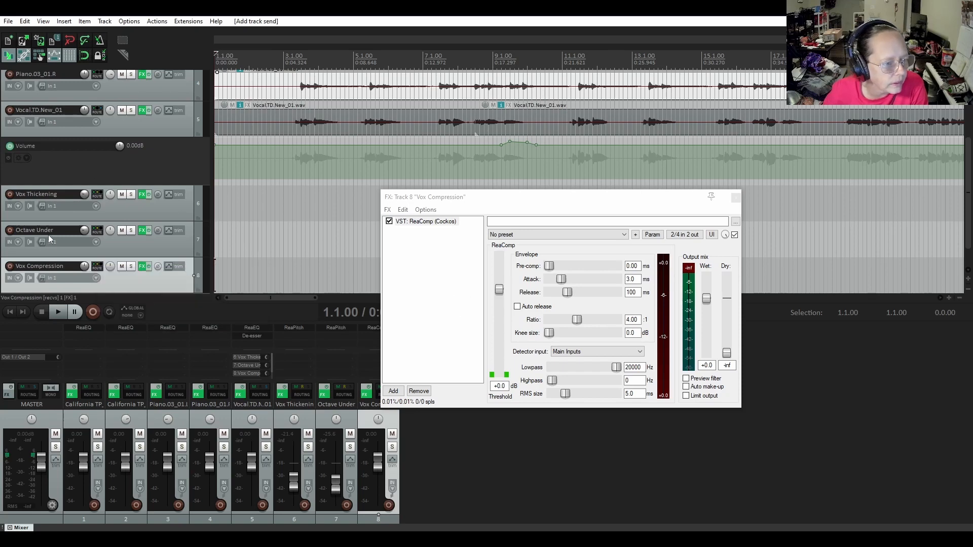
Solo the Vox Compression track, play from just before the first vocal phrase, and lower ReaComp's threshold to about -33.4 dB
left_click(131, 266)
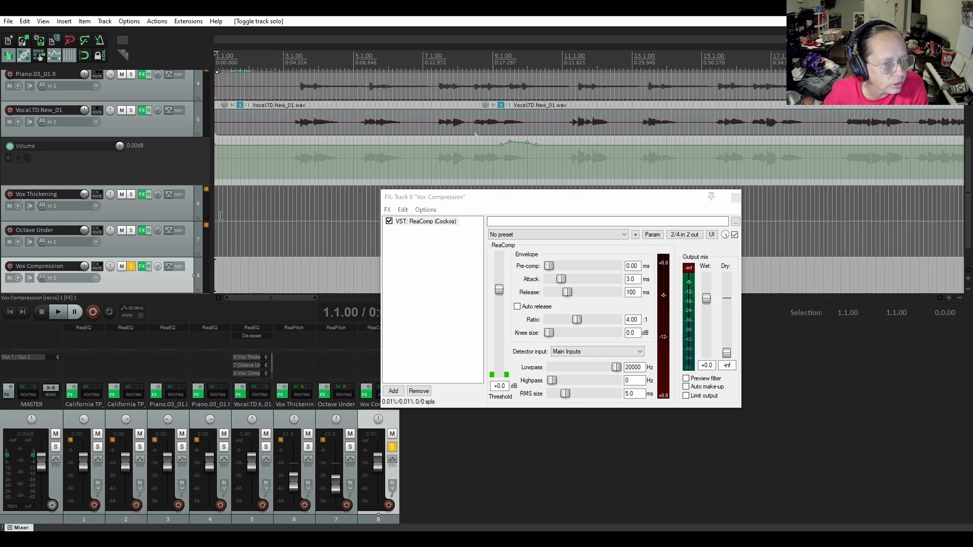
left_click(293, 130)
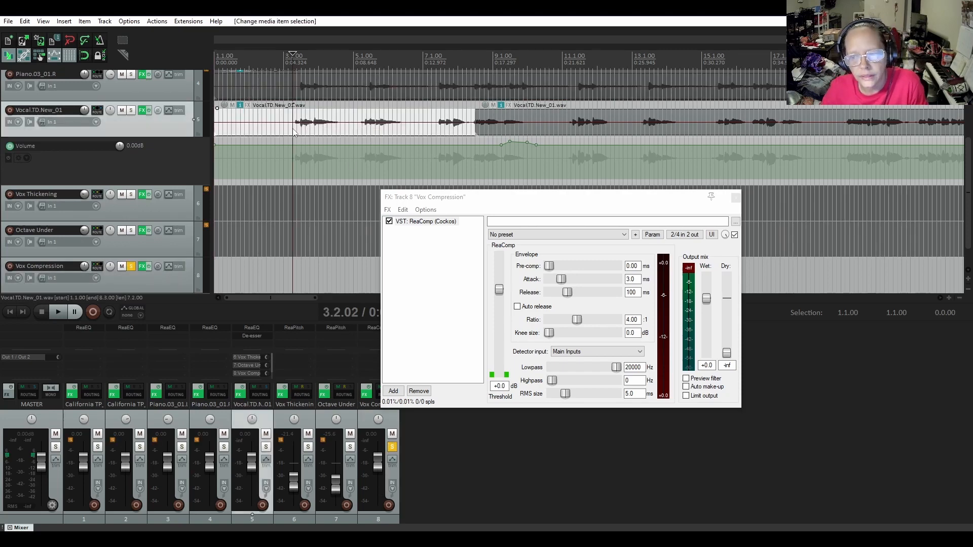
key("space")
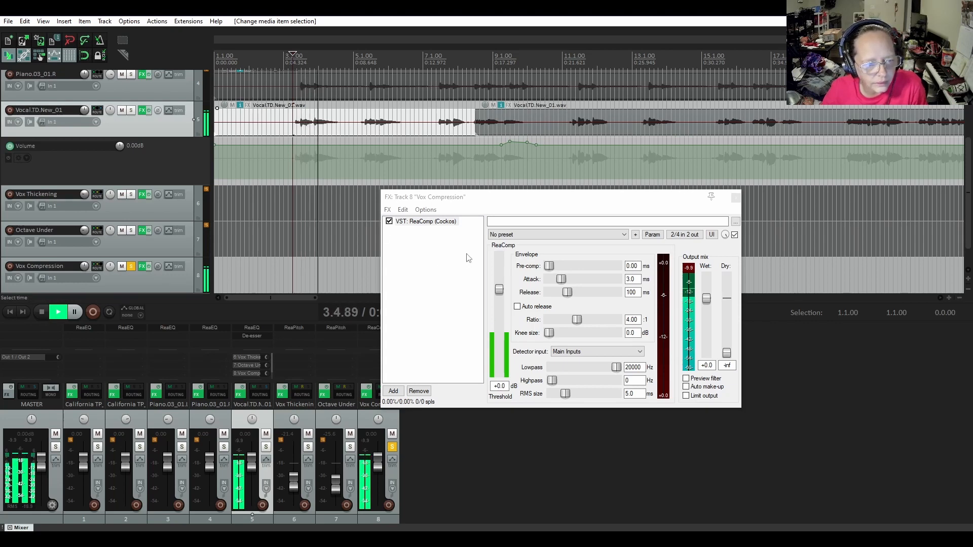
left_click_drag(500, 289, 500, 347)
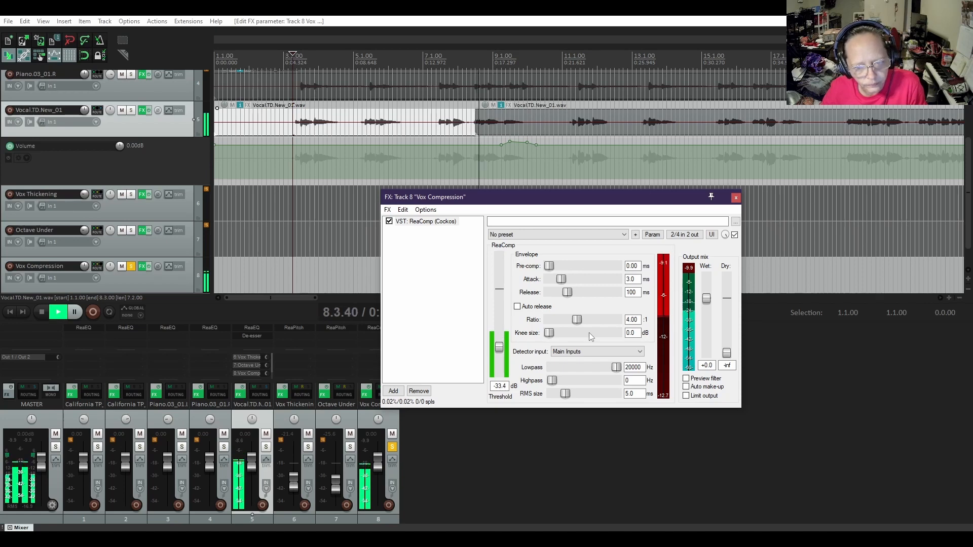
Load the "stock - Agressive Vocal" preset in ReaComp and take the Vox Compression track out of solo
left_click(580, 236)
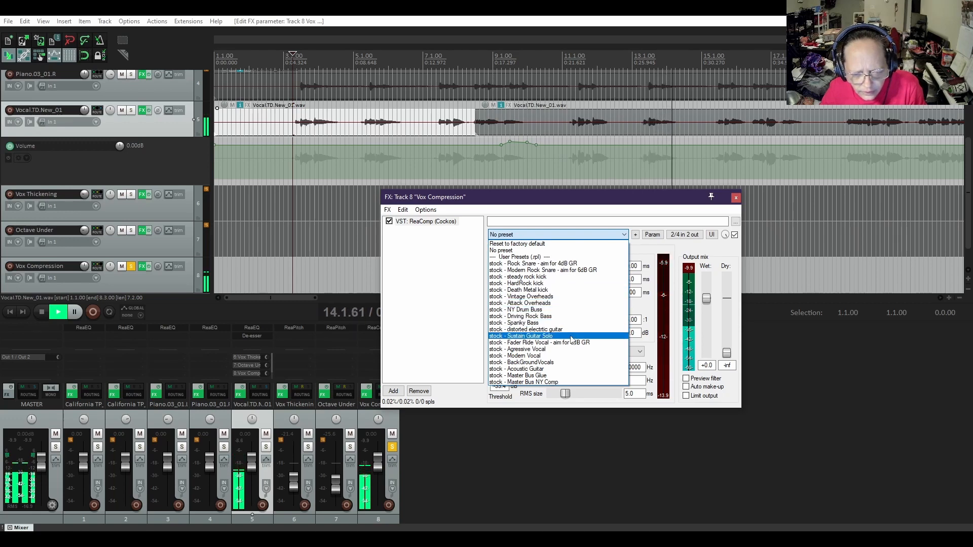
left_click(540, 349)
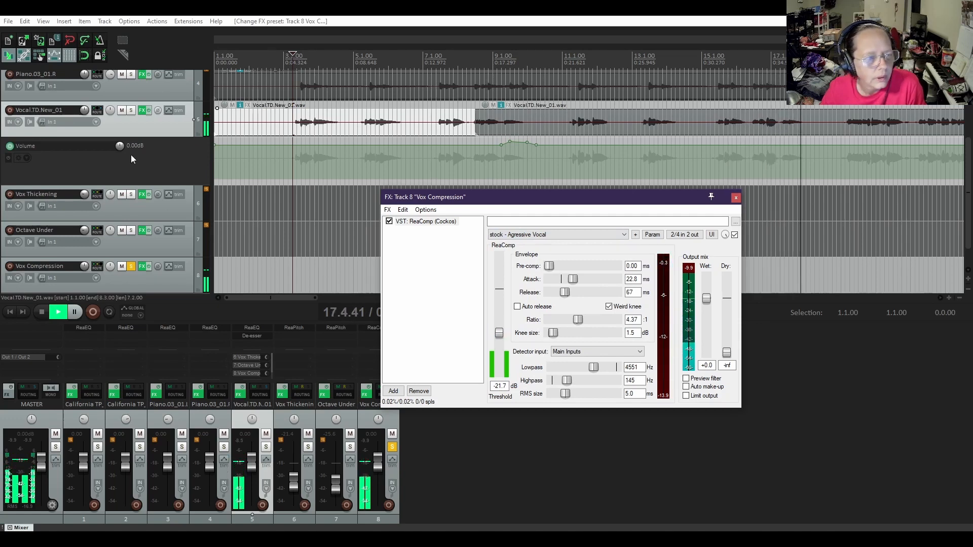
left_click(131, 266)
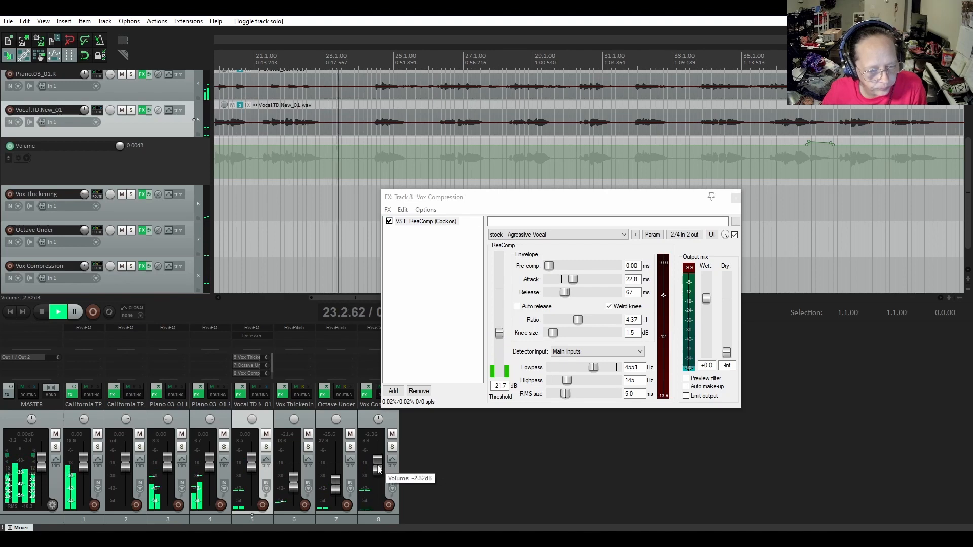
Lower the Vox Compression track's volume to about -8.21 dB in the playing mix, stop playback and close the effects window
left_click_drag(378, 467, 378, 475)
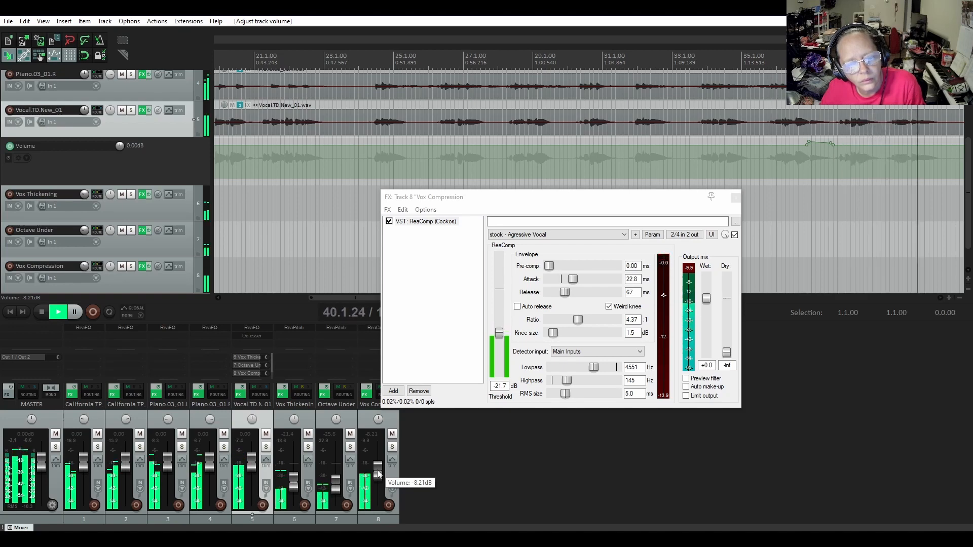
left_click(44, 313)
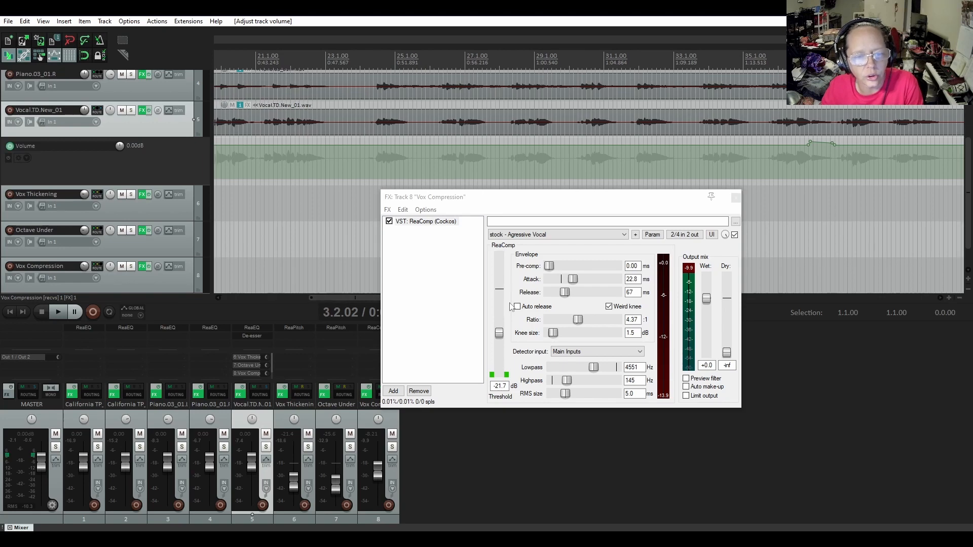
left_click(737, 198)
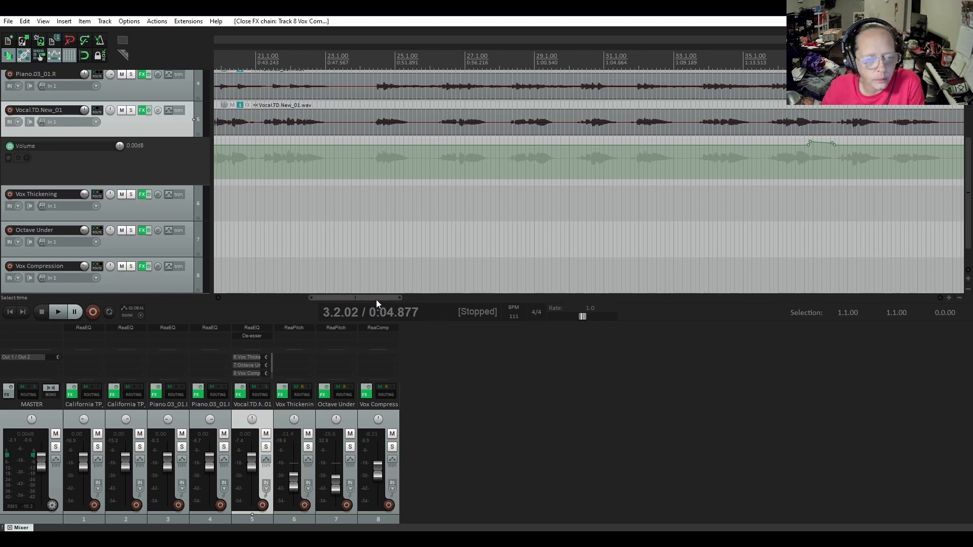
Mute the Vox Compression, Octave Under and Vox Thickening tracks and play the song from 3.2.02 to check the main vocal
left_click_drag(376, 300, 271, 294)
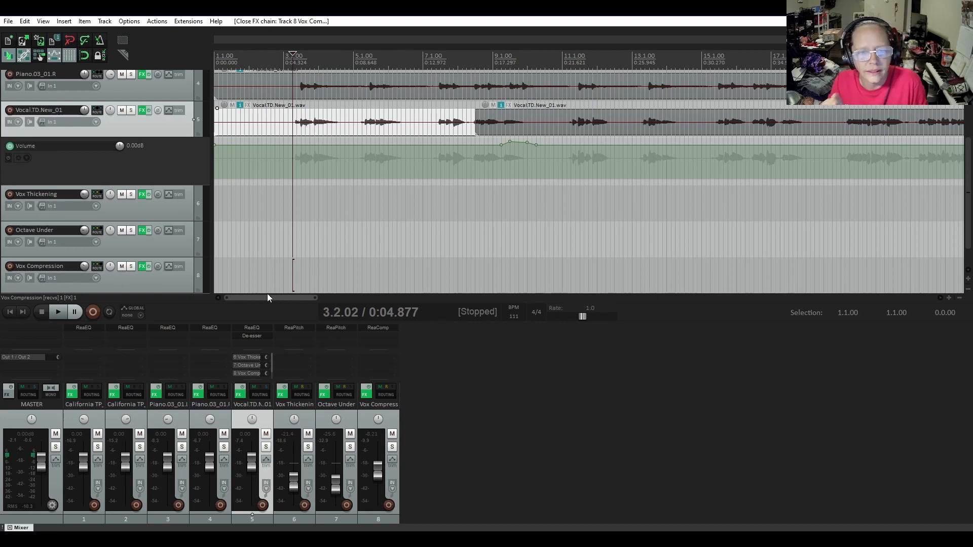
left_click(122, 266)
left_click(122, 231)
left_click(122, 194)
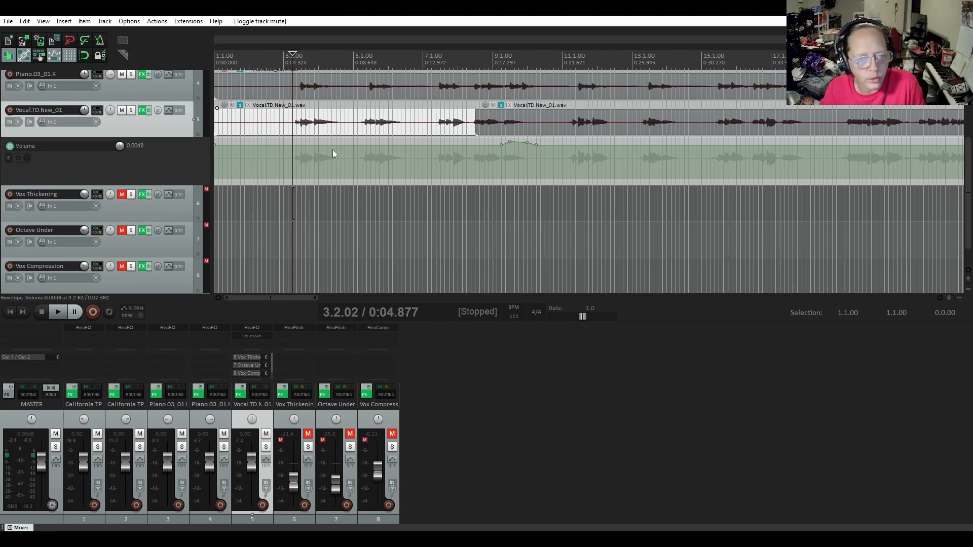
key("space")
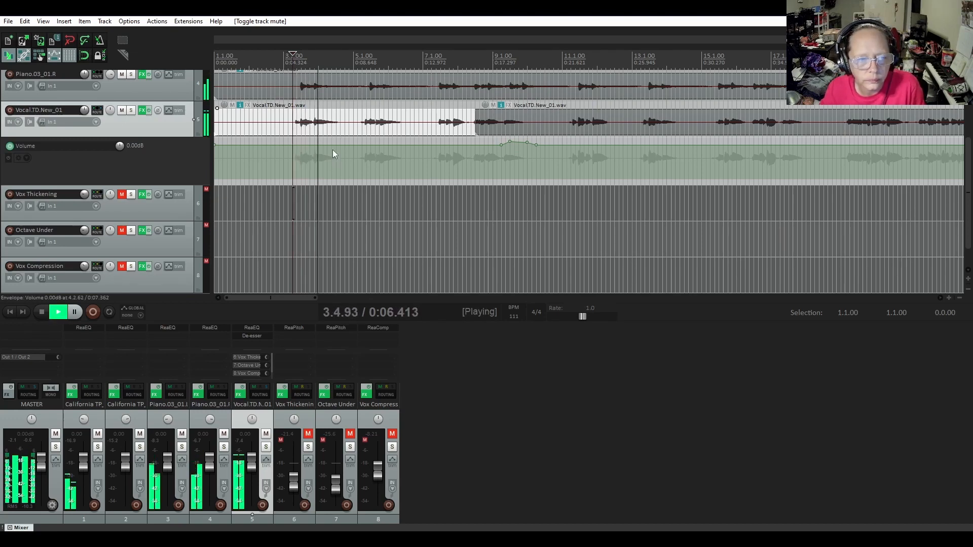
key("space")
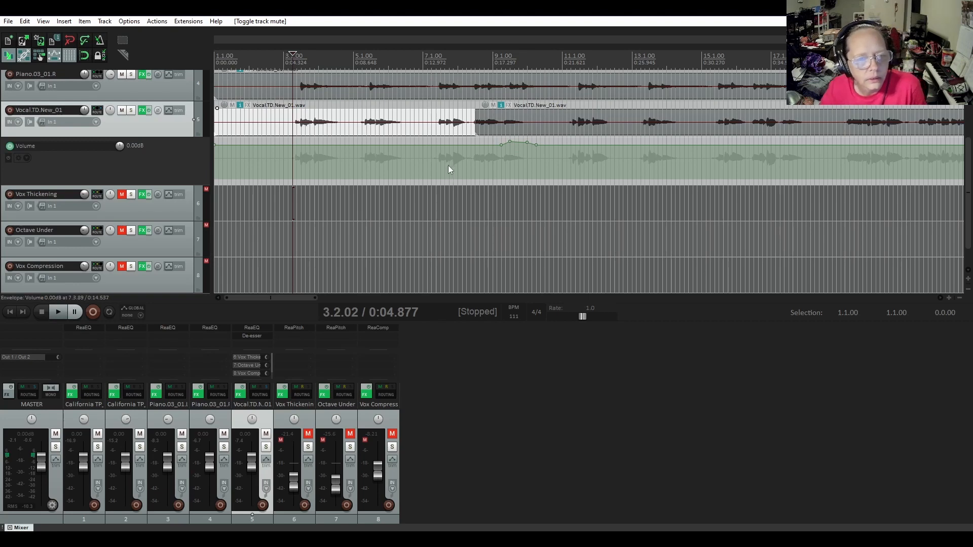
key("space")
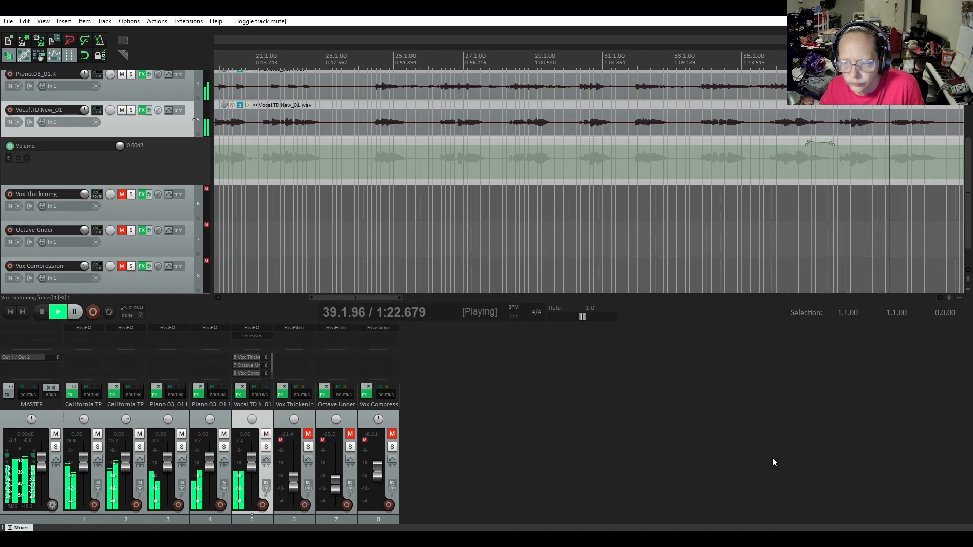
Split the Vocal.TD.New_01 item at 39.1.57 and again at 39.2.21 to isolate the short section before the phrase
left_click(886, 133)
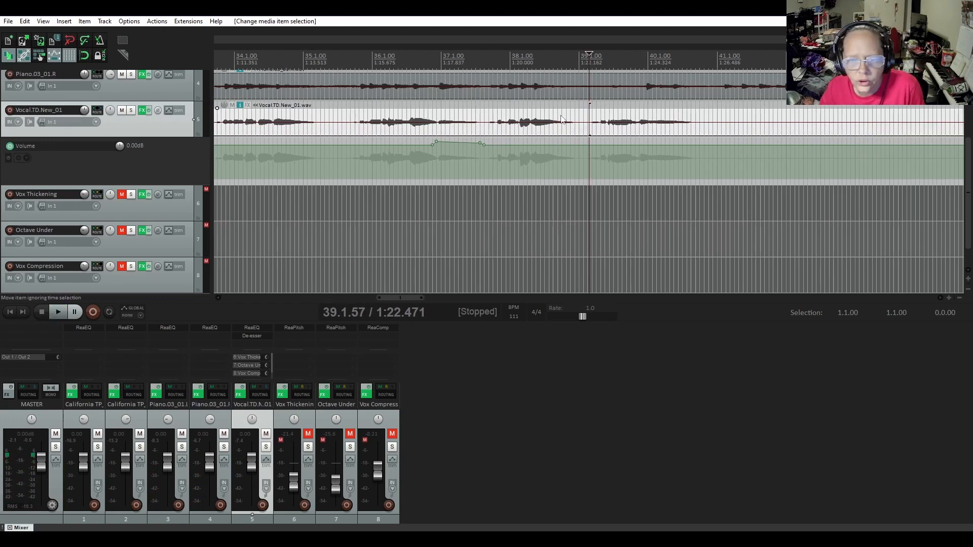
scroll(561, 120, "up", 2)
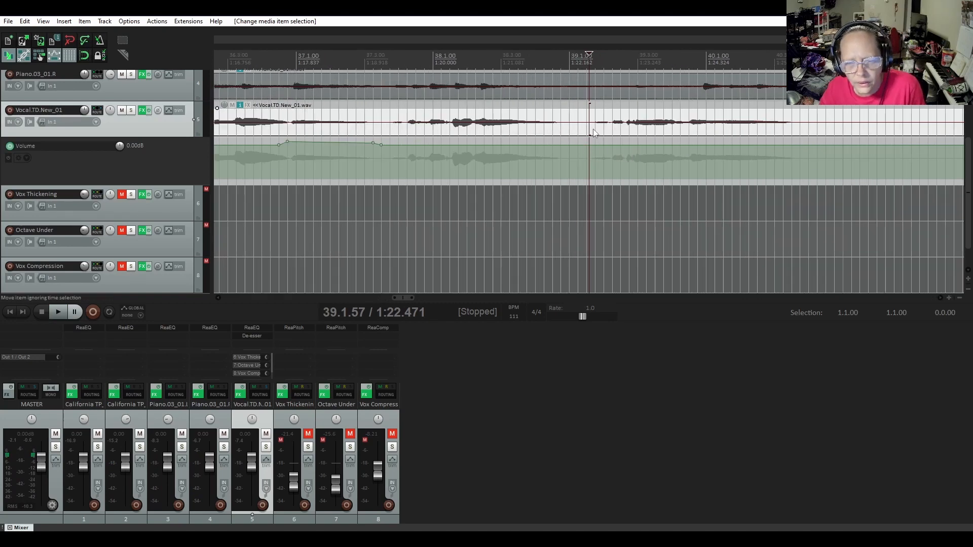
key("s")
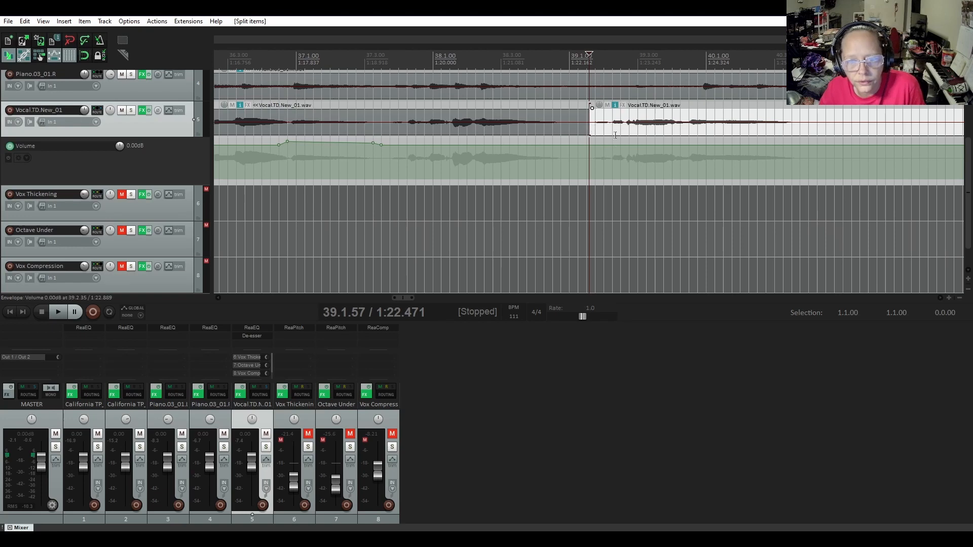
left_click(611, 130)
key("s")
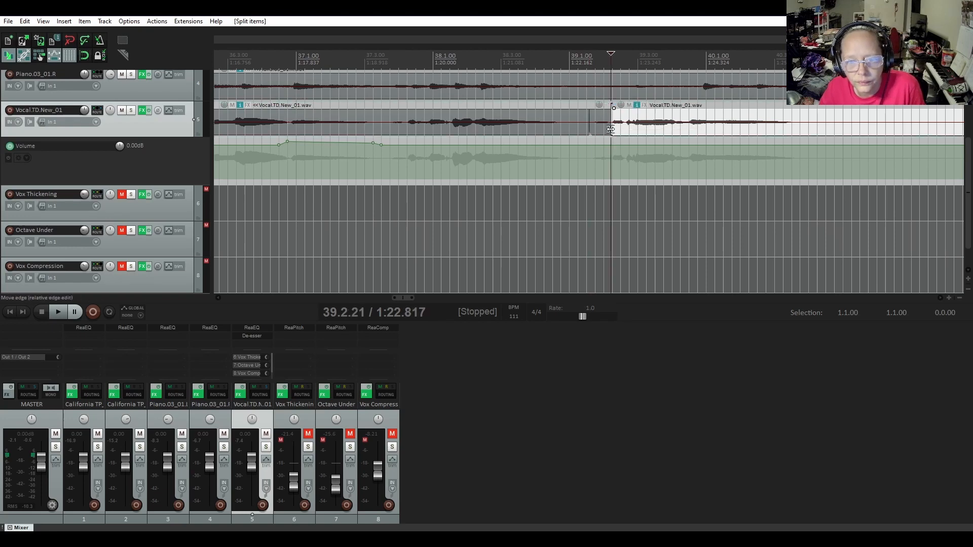
Lower the item volume of the short isolated vocal slice and play across it from 38.4.74 to check the edit
left_click_drag(597, 129, 596, 131)
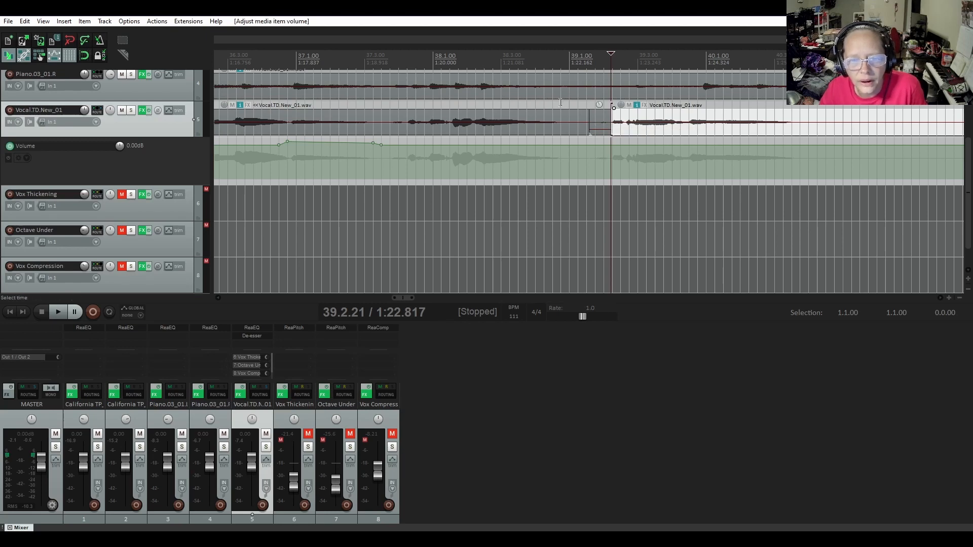
left_click(560, 103)
key("space")
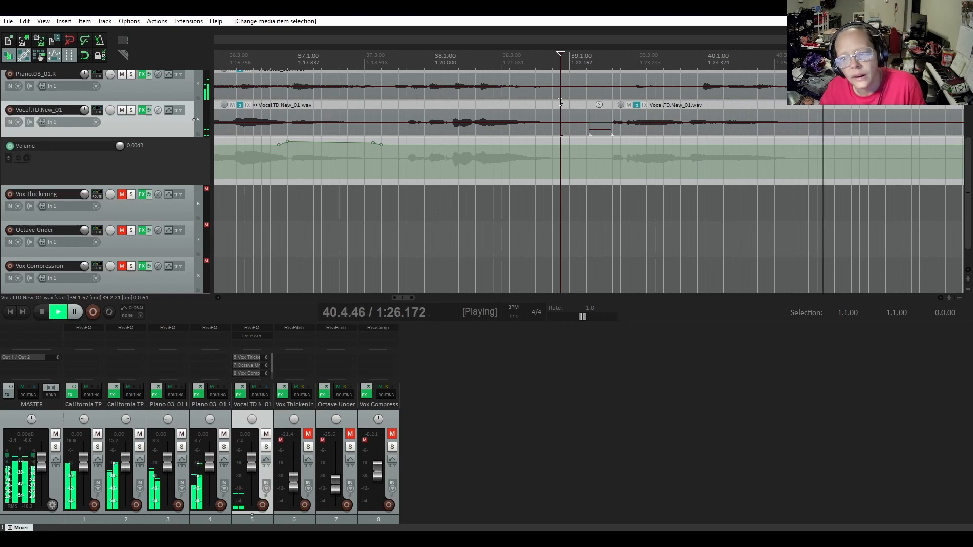
key("space")
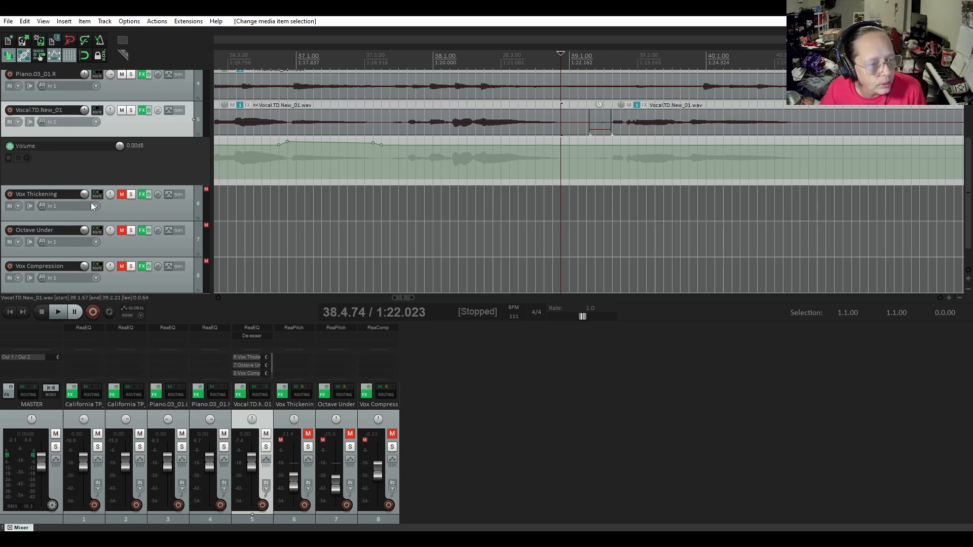
Unmute the Vox Thickening, Octave Under and Vox Compression tracks
left_click(122, 197)
left_click(121, 230)
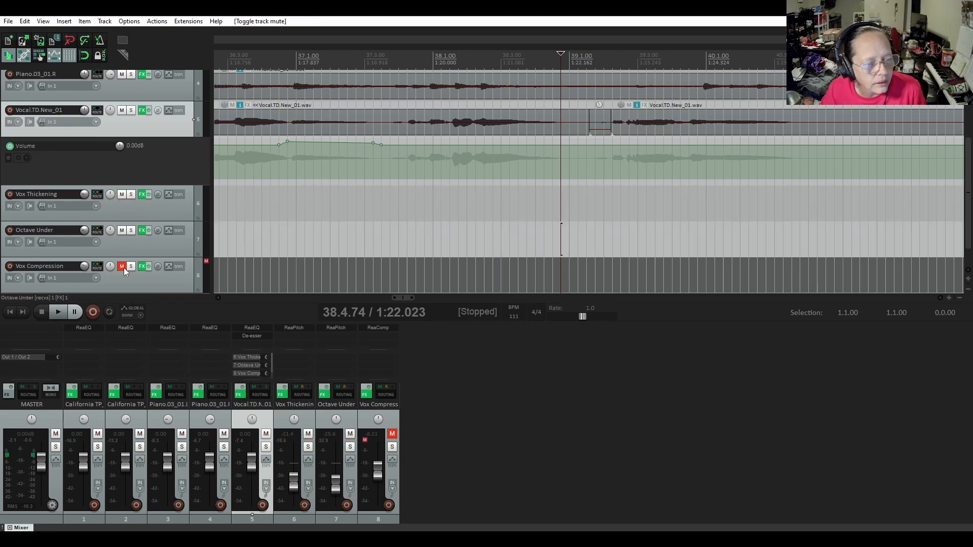
left_click(123, 267)
Play the full mix from 33.3.71 through the edited vocal section to hear it with the parallel vocal tracks
scroll(412, 162, "down", 3)
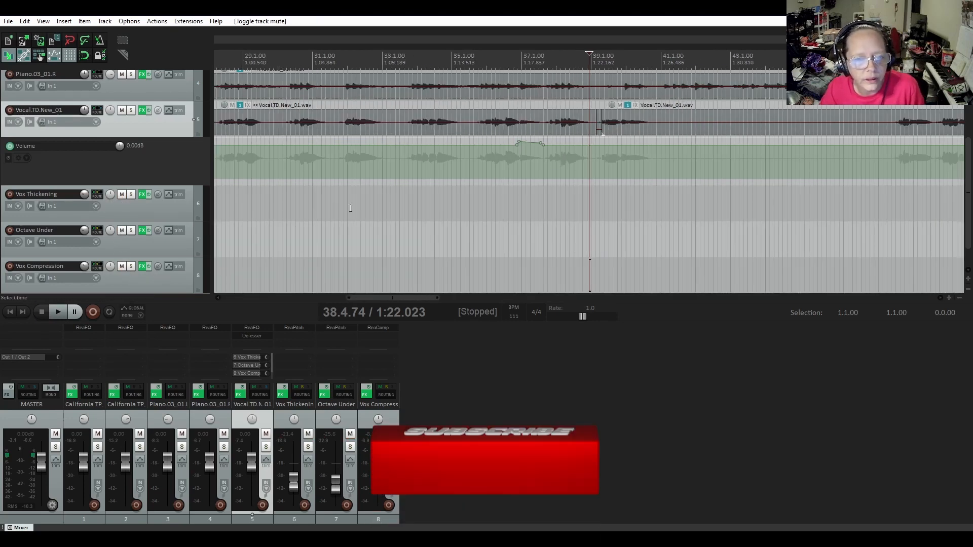
left_click(406, 67)
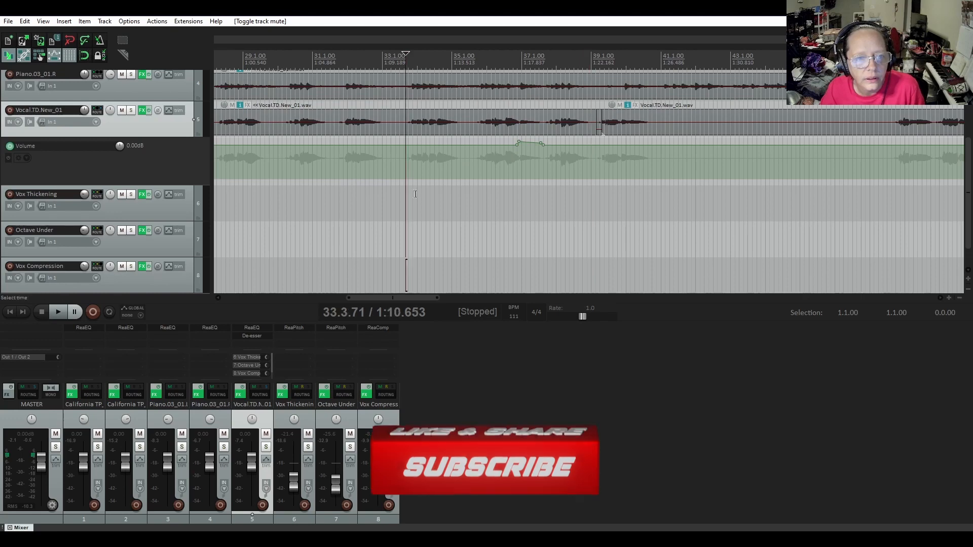
key("space")
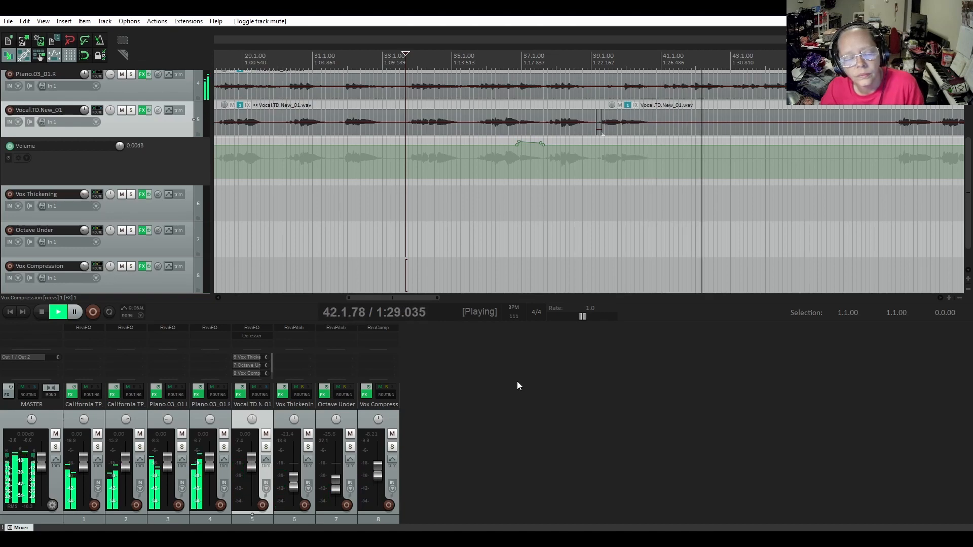
key("space")
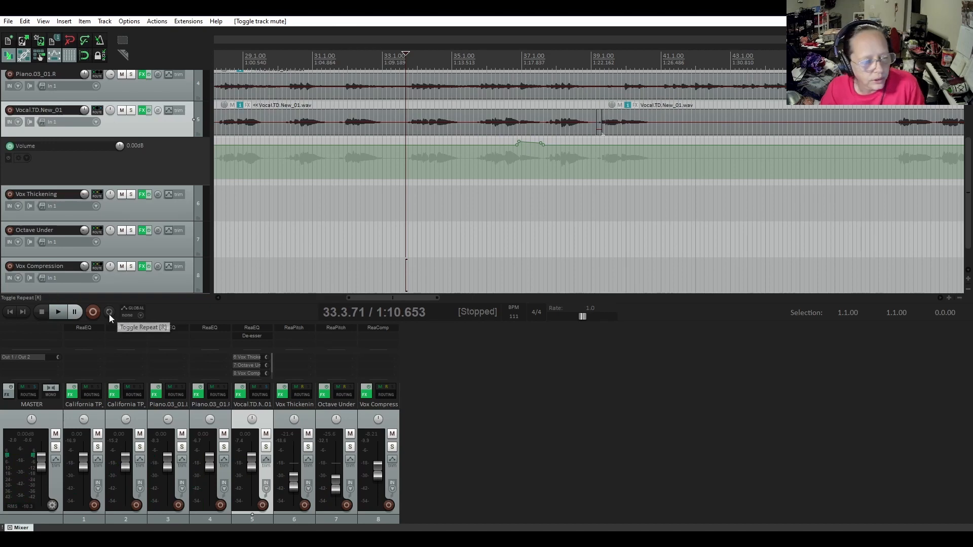
scroll(35, 205, "down", 1)
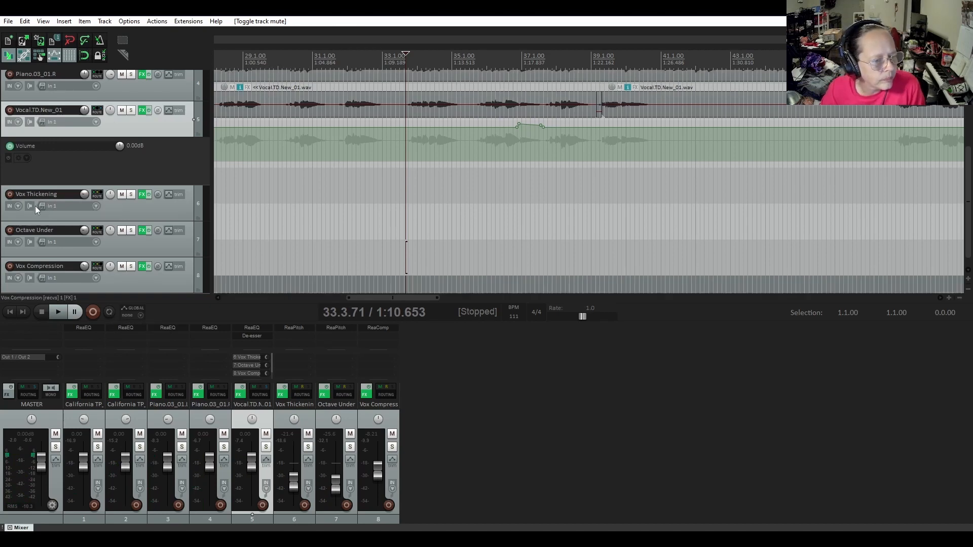
Add a new track below Vox Compression and name it Vox Saturation
scroll(106, 226, "up", 2)
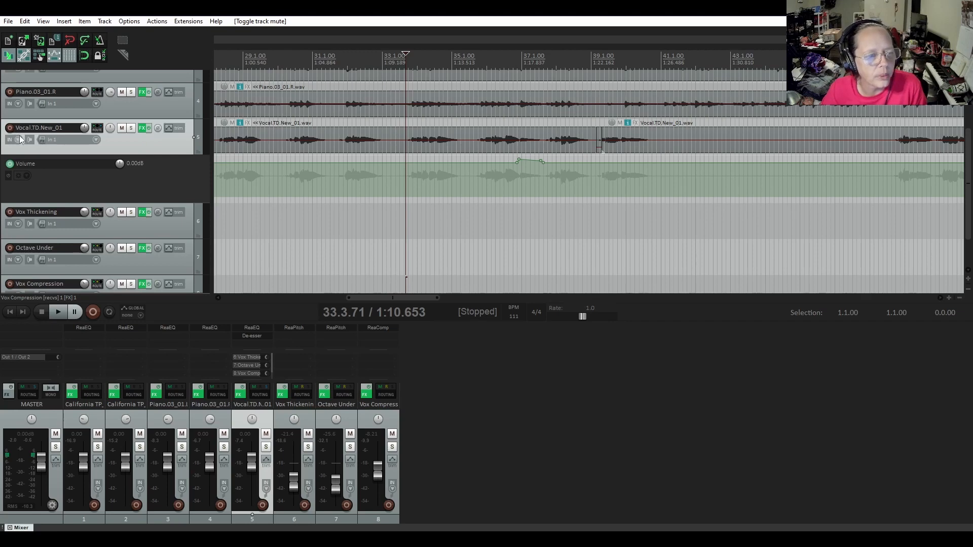
scroll(138, 147, "down", 2)
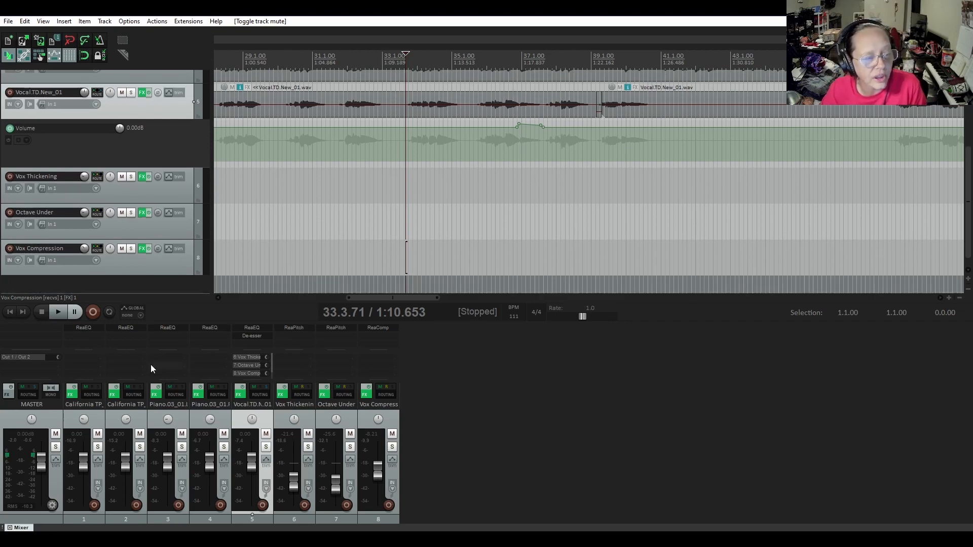
scroll(109, 274, "down", 1)
double_click(115, 273)
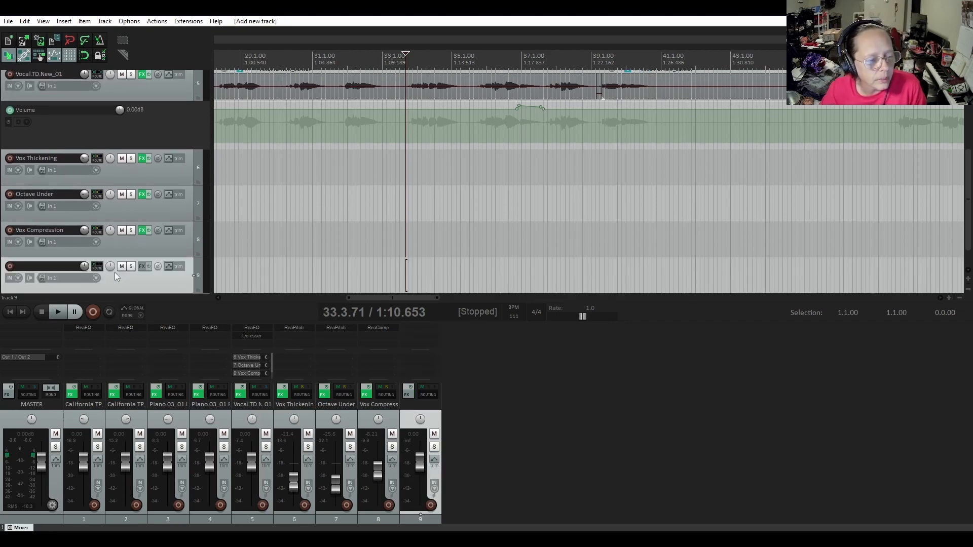
double_click(51, 266)
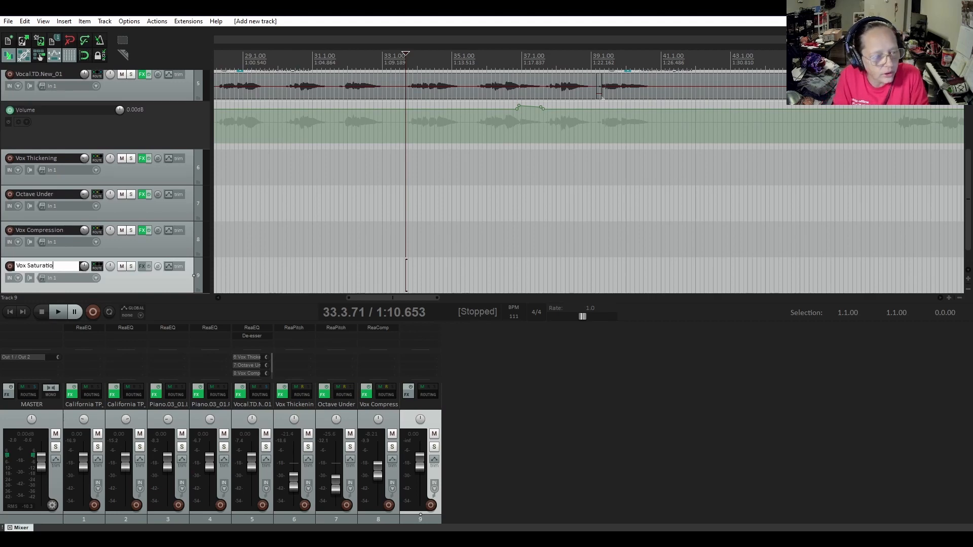
double_click(51, 267)
left_click(62, 265)
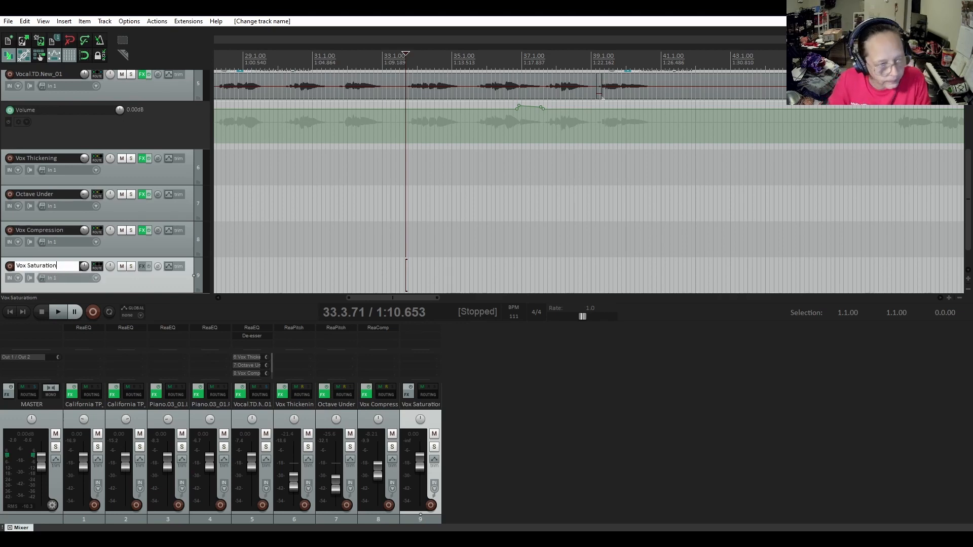
key("Return")
Add the JS: Saturation effect to the Vox Saturation track, finding it among the JS plugins with the filter "sat"
left_click(142, 266)
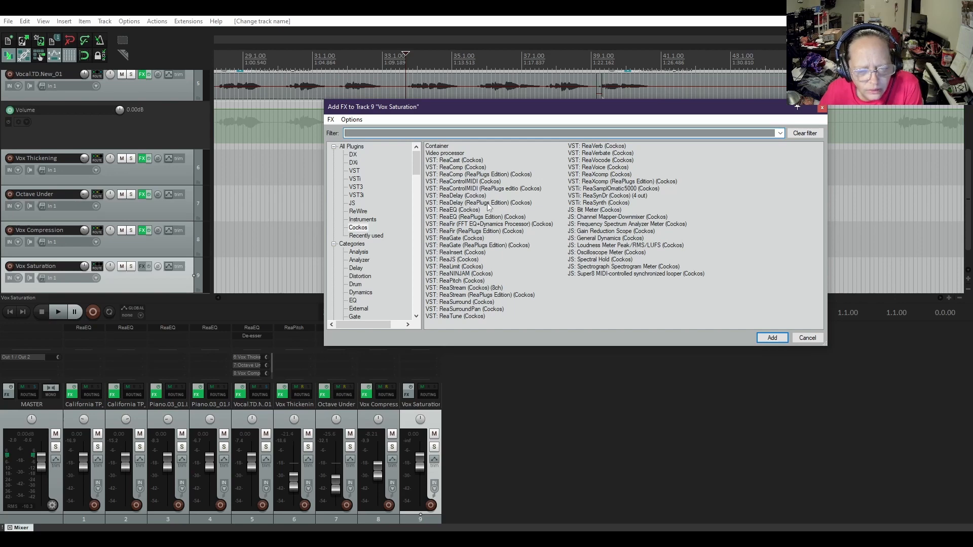
left_click(352, 203)
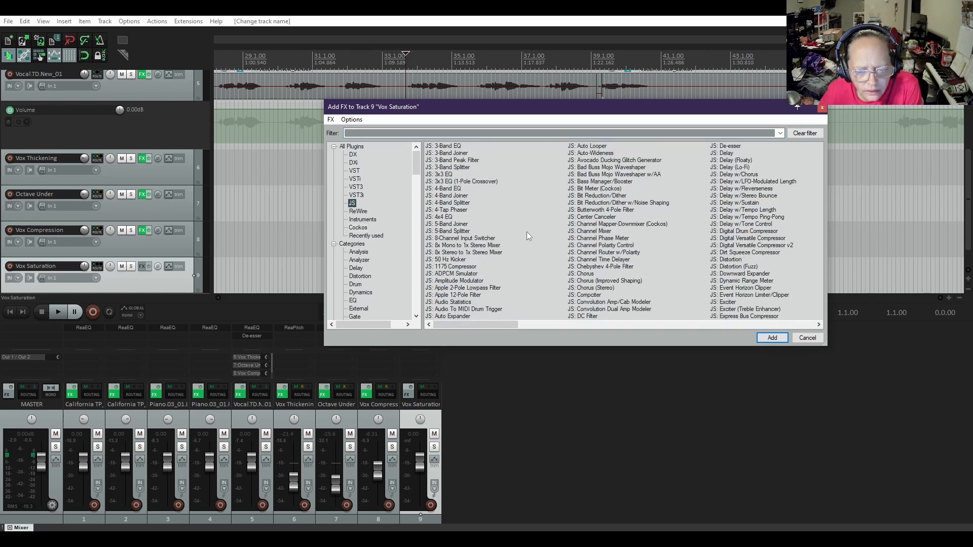
left_click(457, 132)
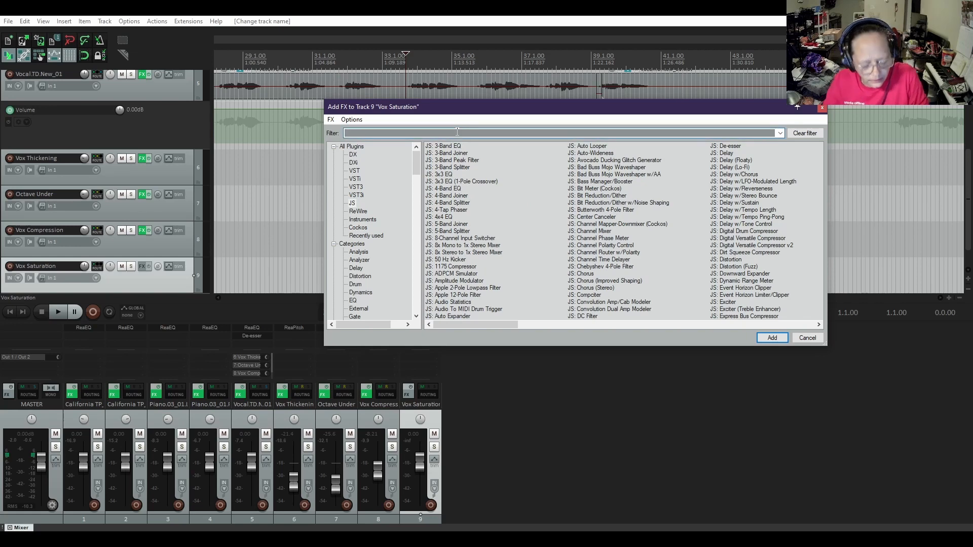
type("sat")
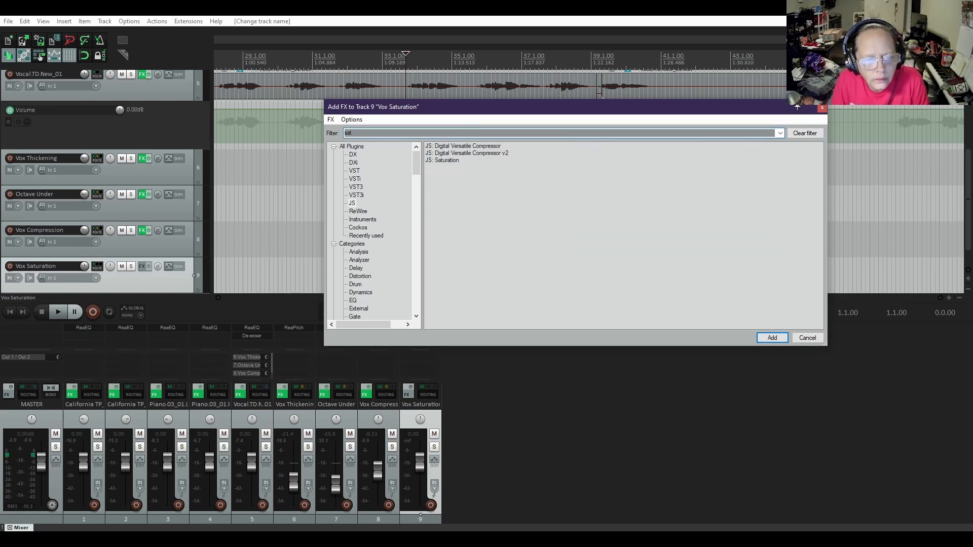
double_click(450, 161)
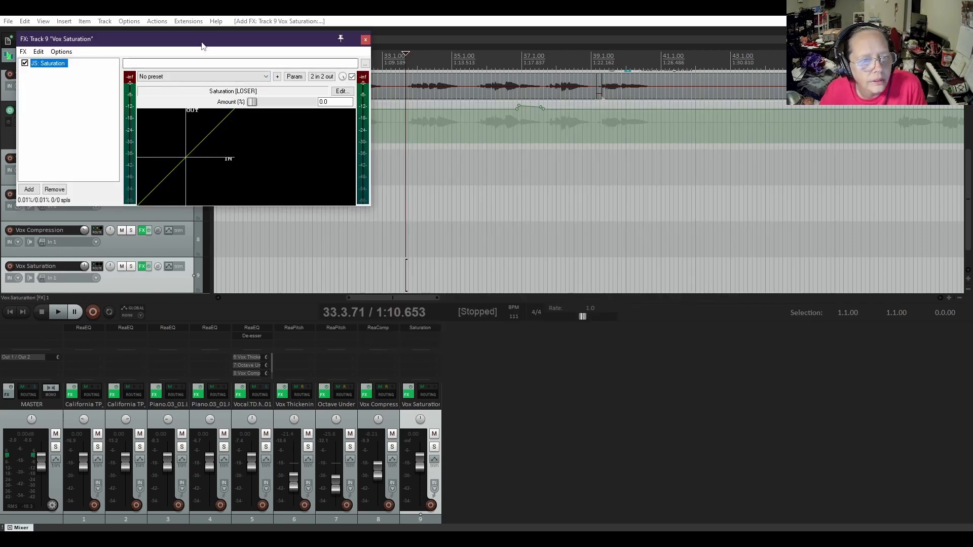
left_click_drag(202, 47, 531, 164)
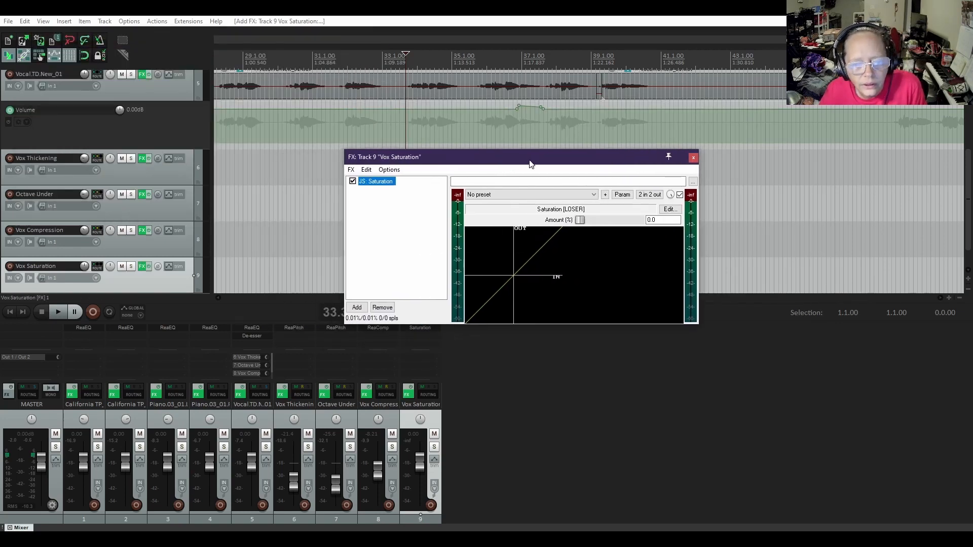
left_click(547, 195)
left_click(547, 195)
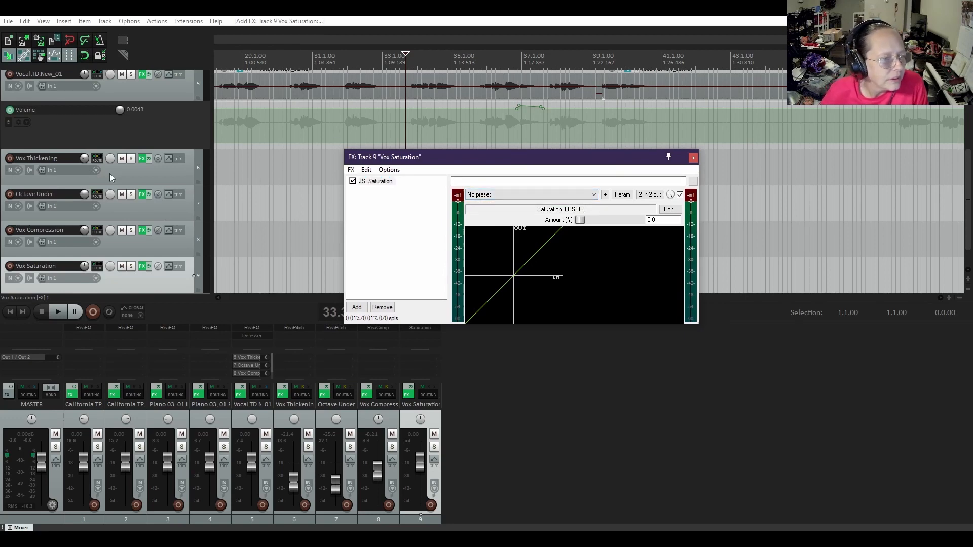
Create a send from the Vocal.TD.New_01 track to Vox Saturation with the default post-fader settings
left_click_drag(95, 75, 102, 164)
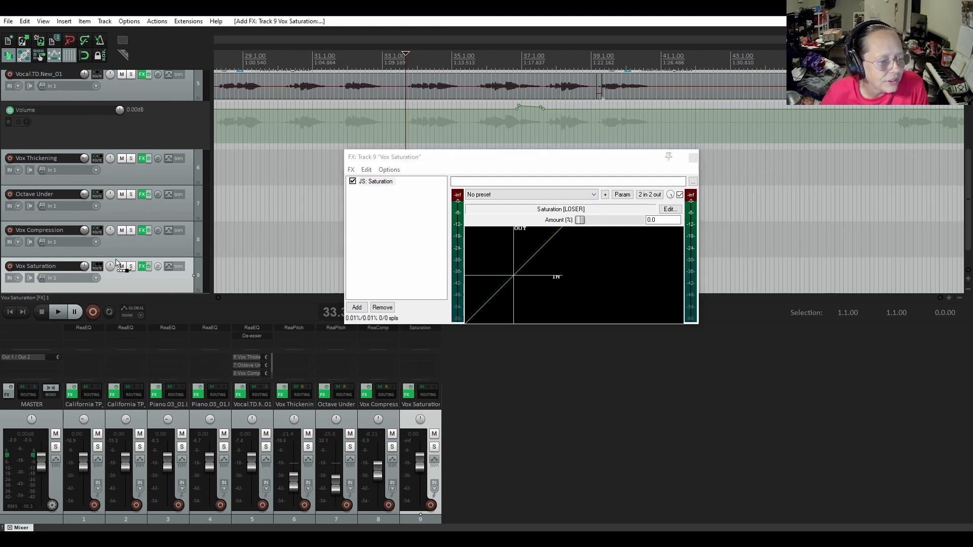
left_click_drag(98, 274, 99, 275)
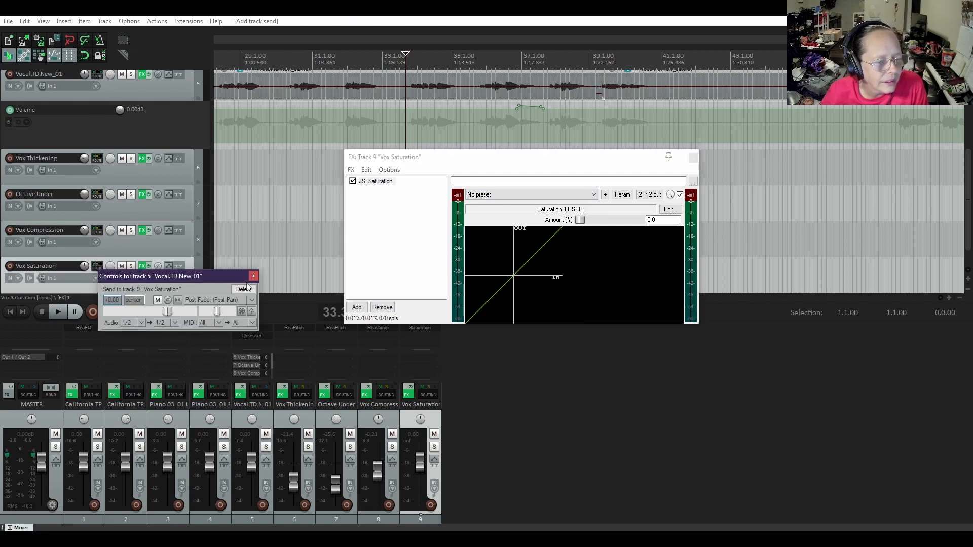
left_click(253, 276)
Solo the Vox Saturation track and set its Saturation amount to 52% while playing from 33.3.71
left_click(130, 266)
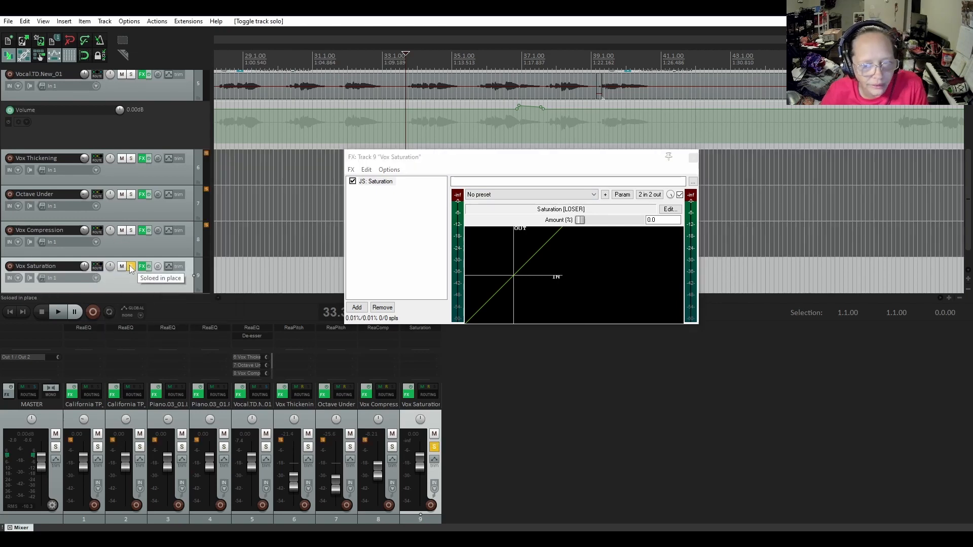
key("space")
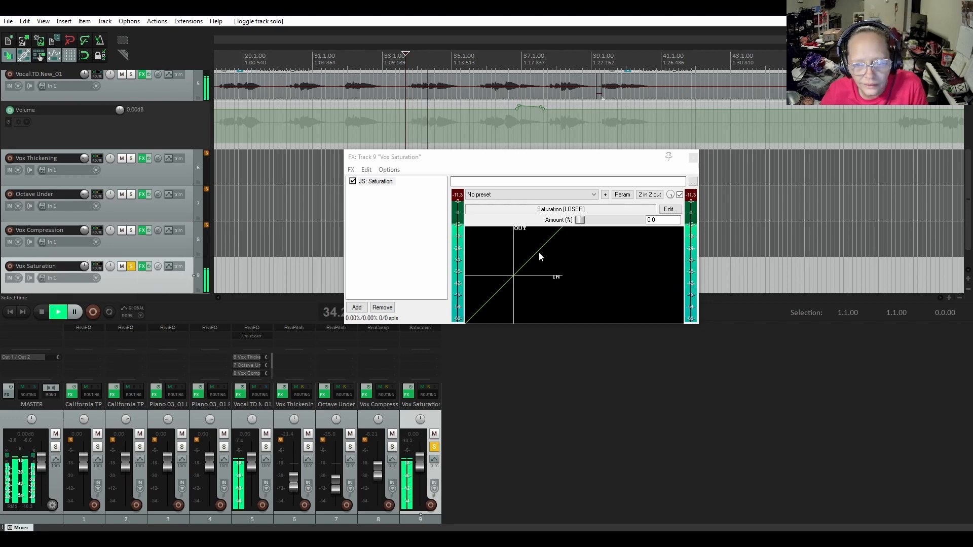
left_click_drag(580, 219, 611, 228)
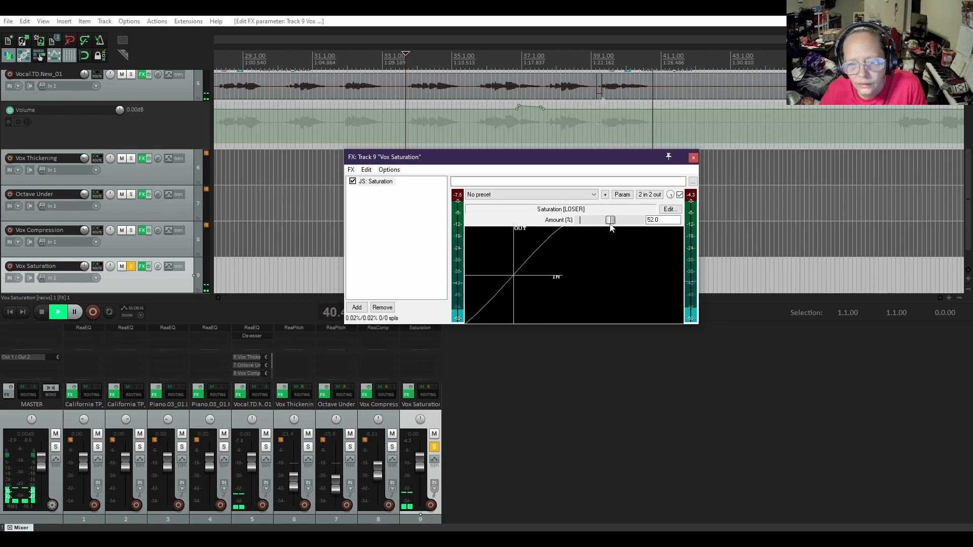
key("space")
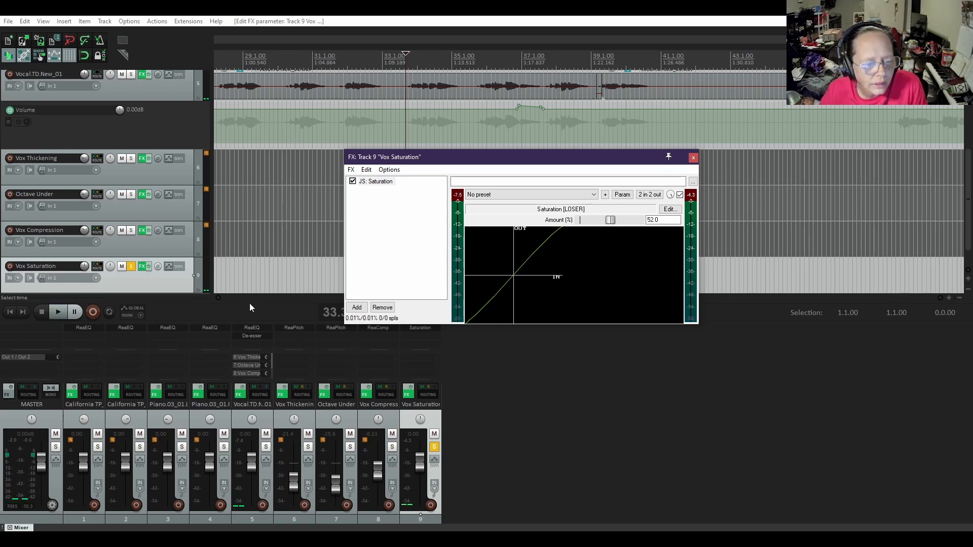
Play the soloed Vox Saturation track from 23.4.42 to hear the saturated vocal alone
left_click_drag(496, 159, 632, 333)
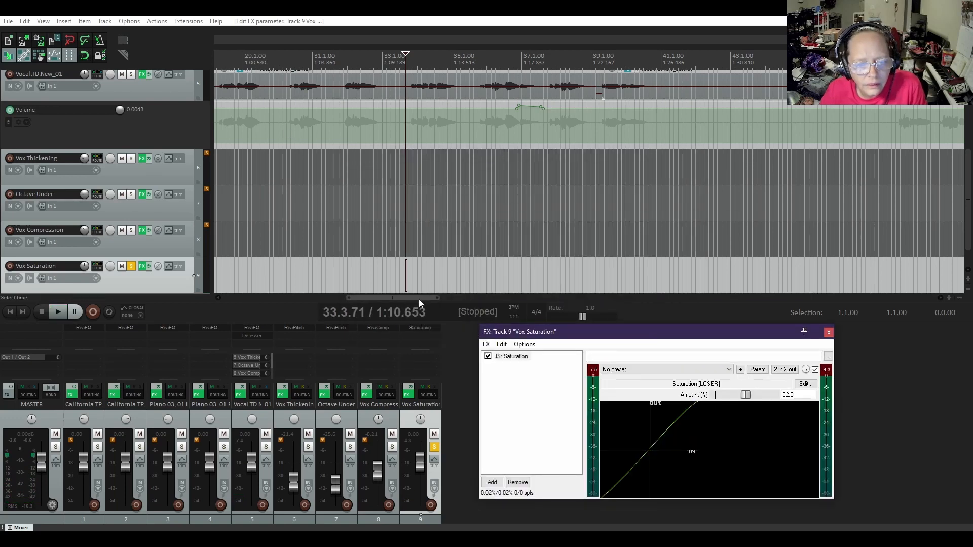
left_click_drag(420, 300, 373, 300)
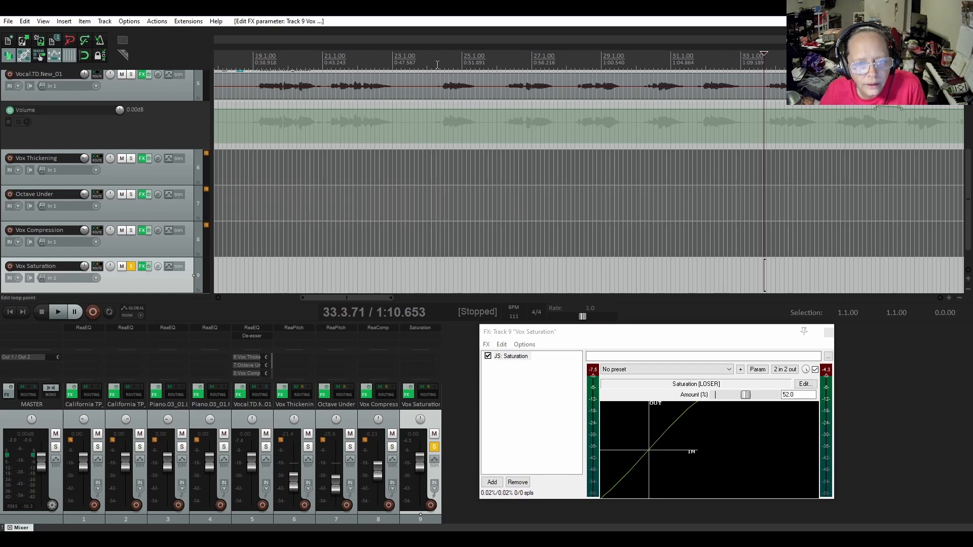
left_click(421, 65)
key("space")
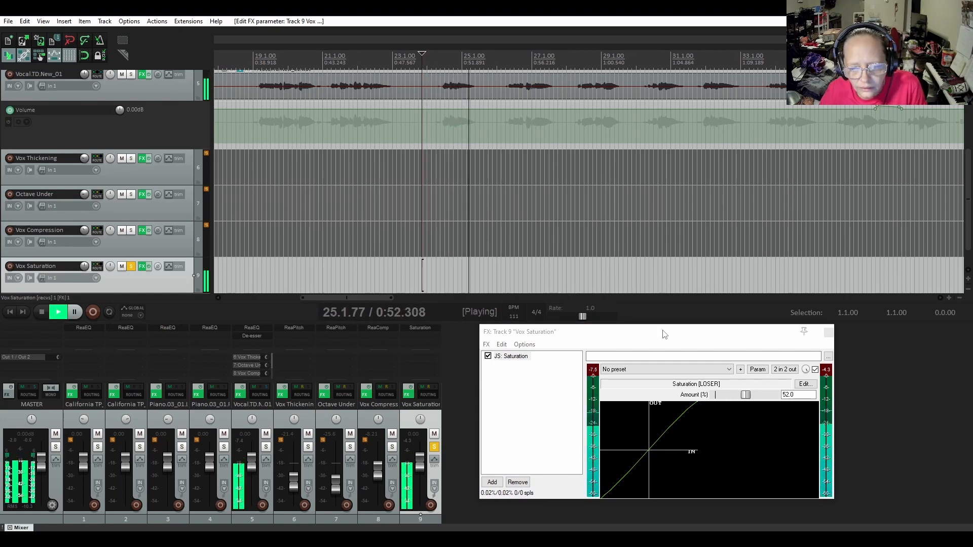
left_click_drag(663, 331, 652, 285)
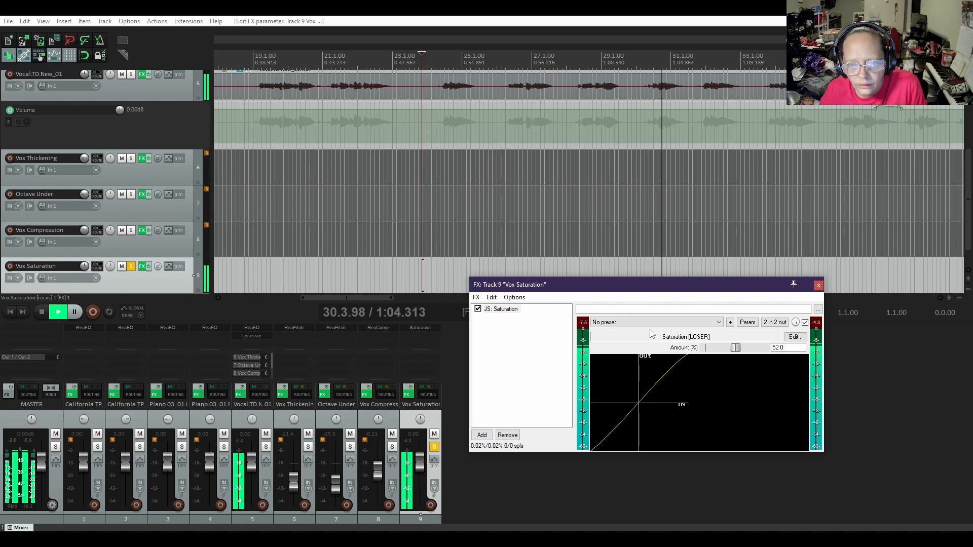
key("space")
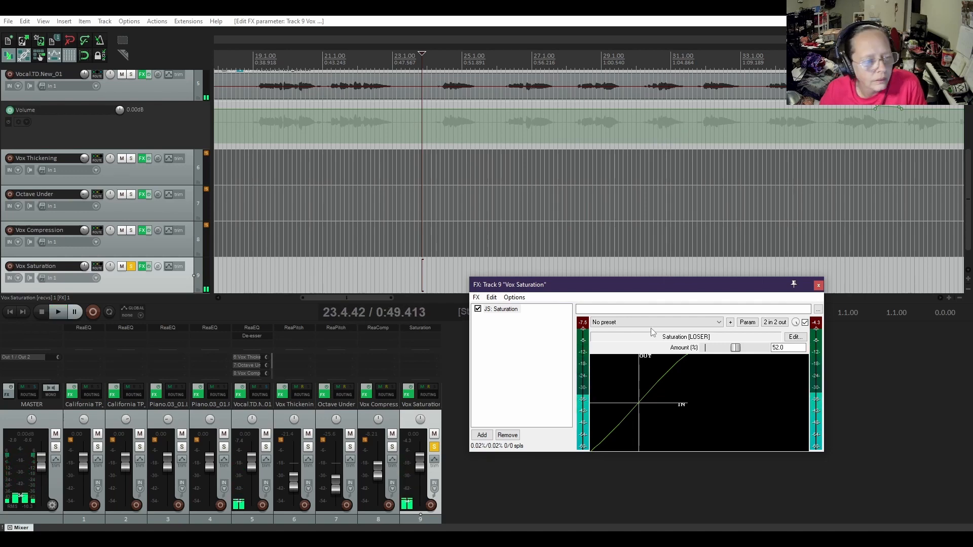
Unsolo Vox Saturation, lower its volume to -9.75 dB while playing the full mix, and close its effects window
left_click(133, 266)
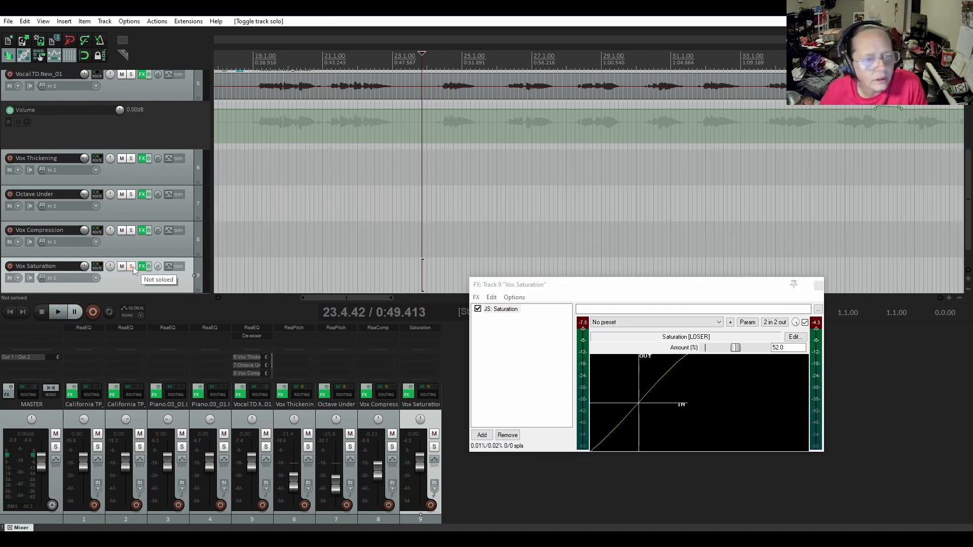
key("space")
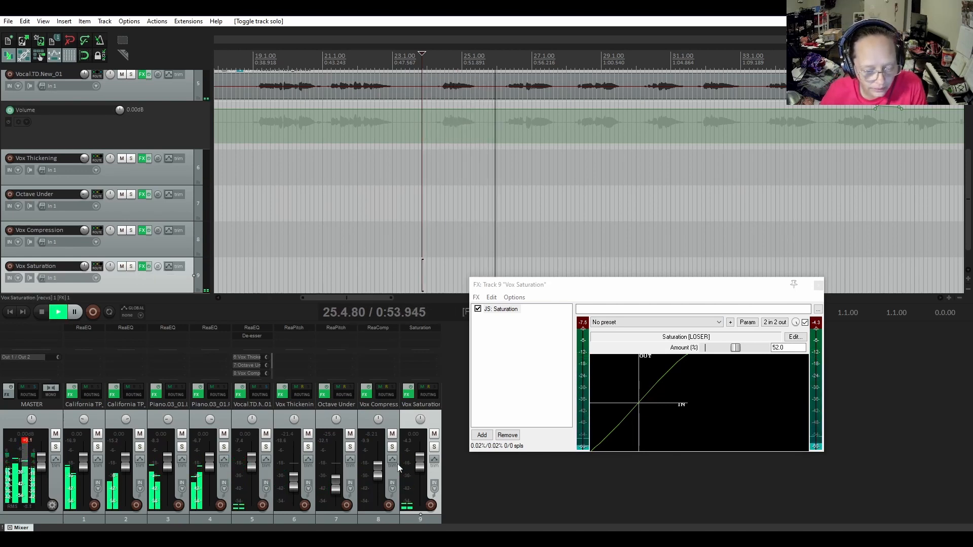
left_click_drag(420, 465, 419, 482)
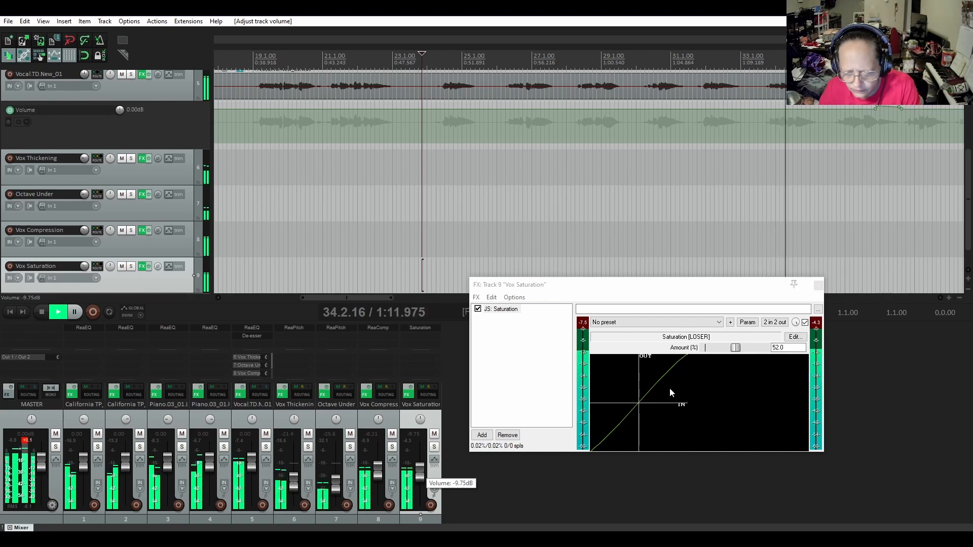
left_click(659, 379)
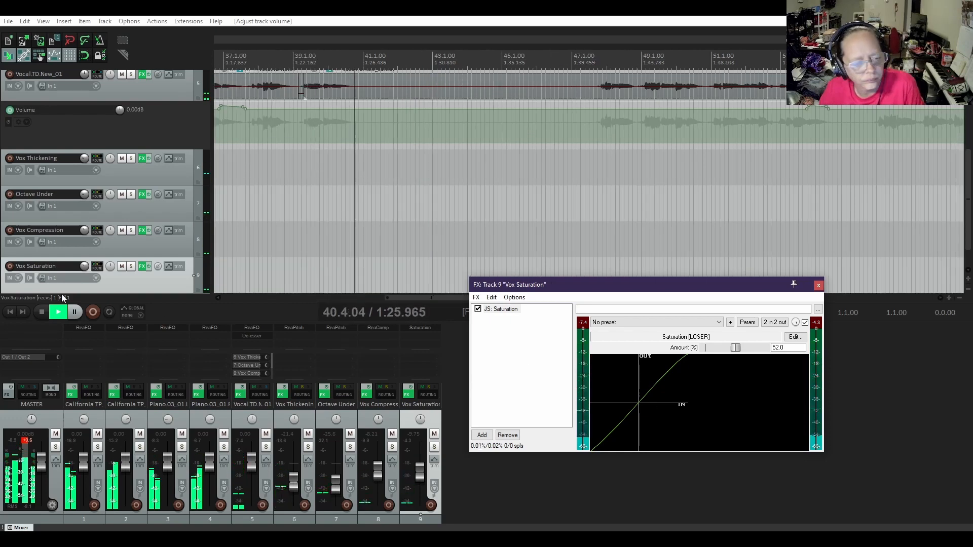
left_click(42, 313)
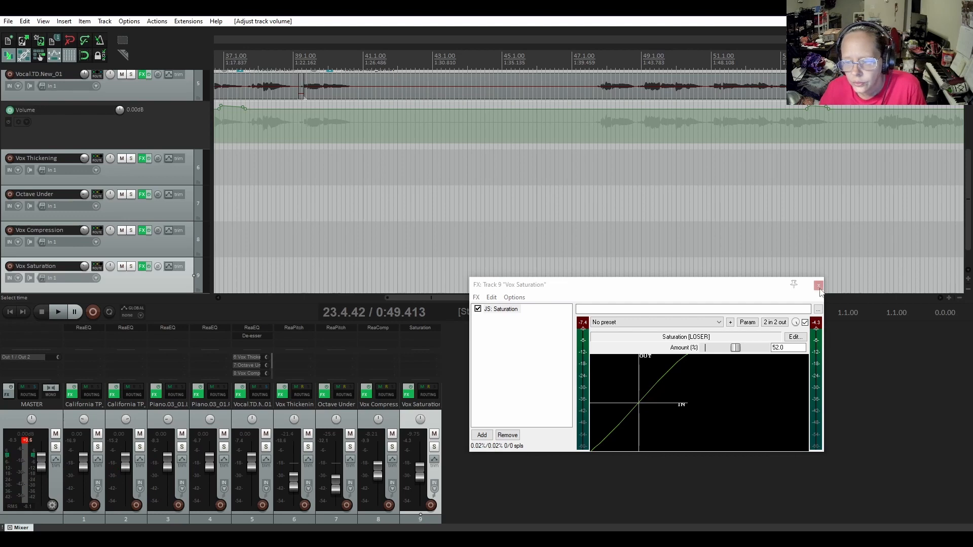
left_click(819, 285)
Play the full mix from 3.1.62 at the start of the song to hear the first vocal phrase
left_click_drag(447, 299, 278, 297)
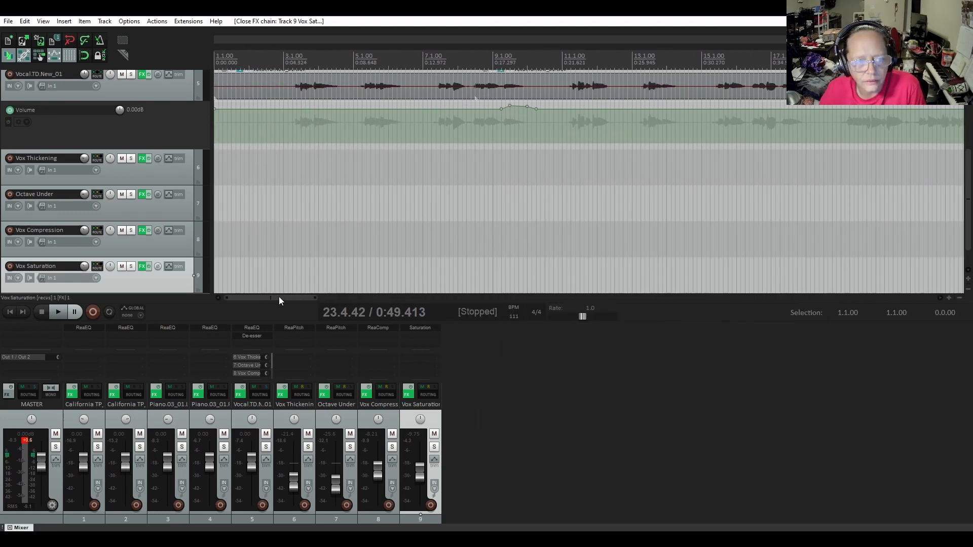
left_click(290, 82)
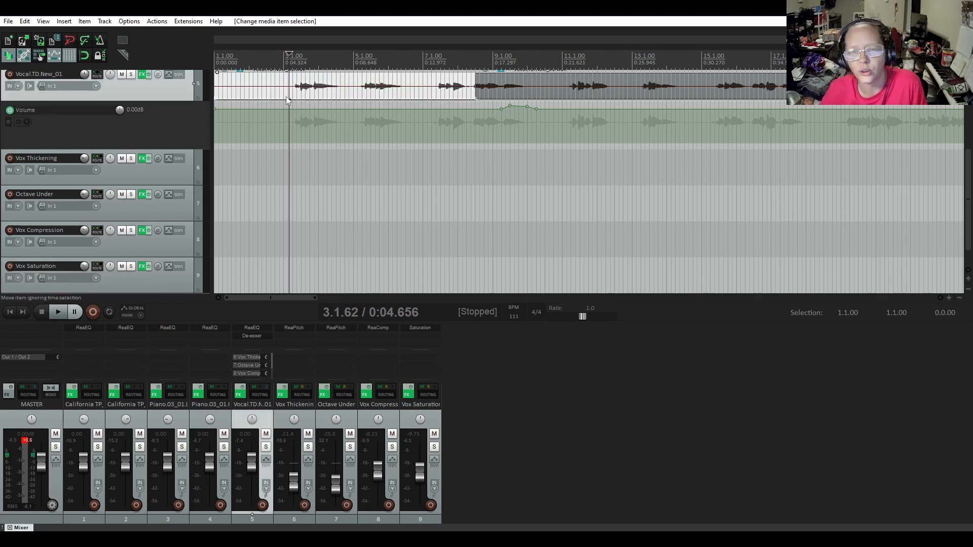
key("space")
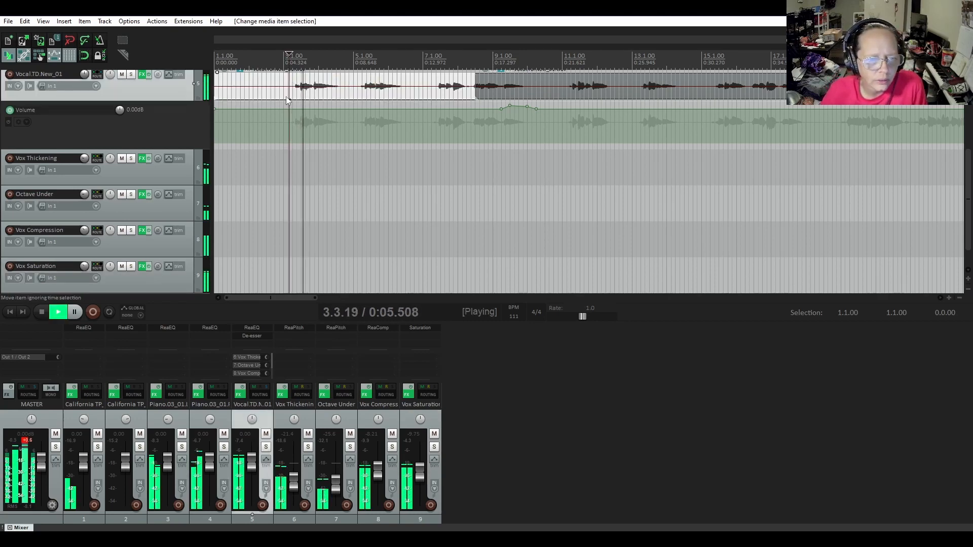
key("space")
Play the full mix from 3.1.62 to pinpoint the unwanted sound at the start of the first vocal phrase
scroll(300, 94, "up", 2)
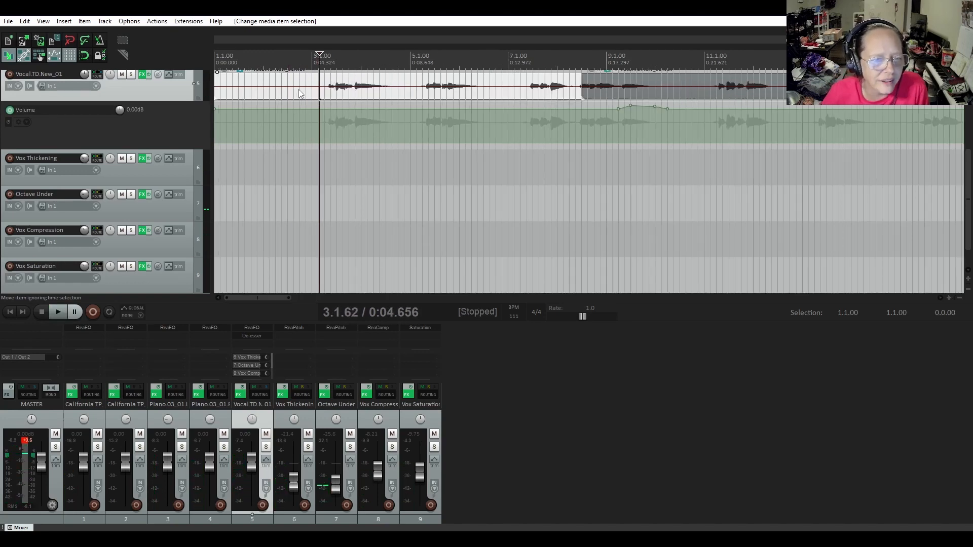
scroll(386, 86, "up", 2)
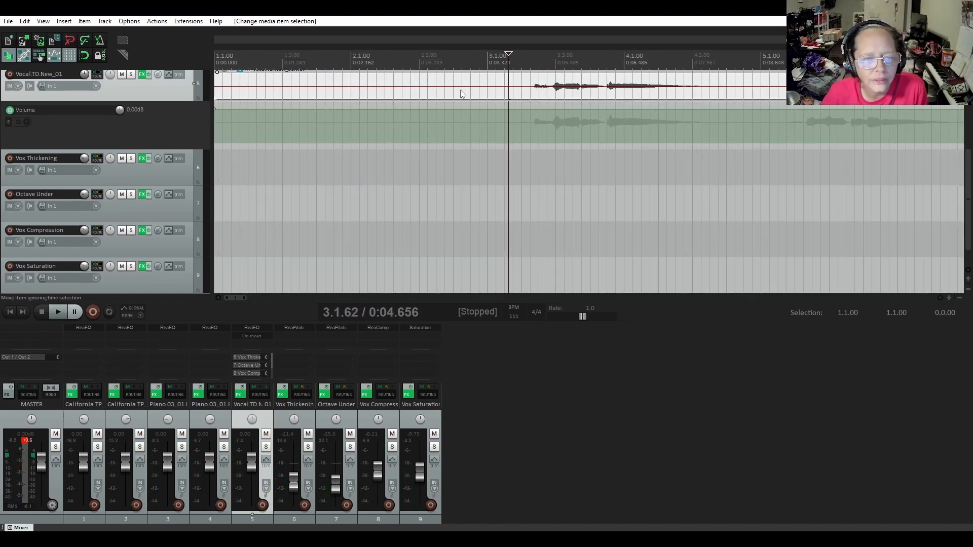
scroll(548, 102, "up", 1)
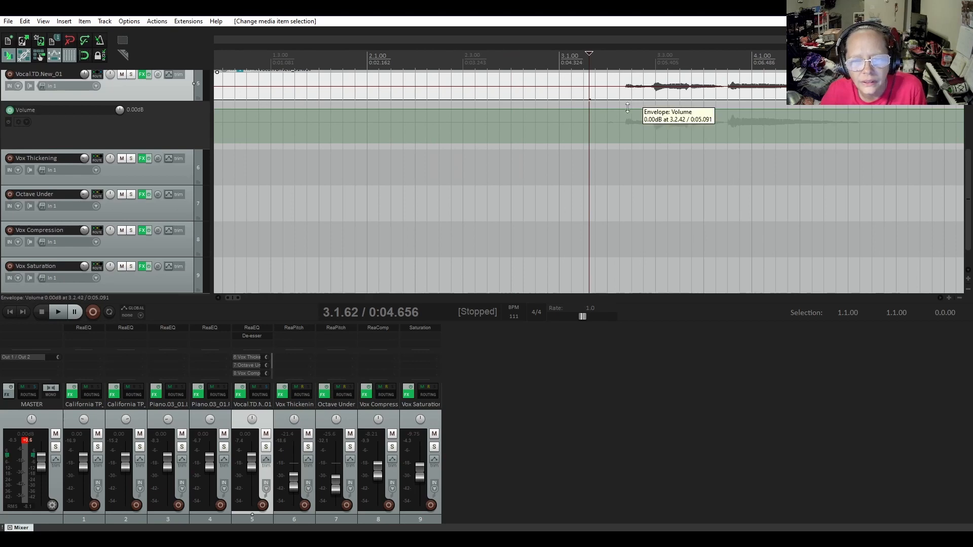
left_click(642, 127)
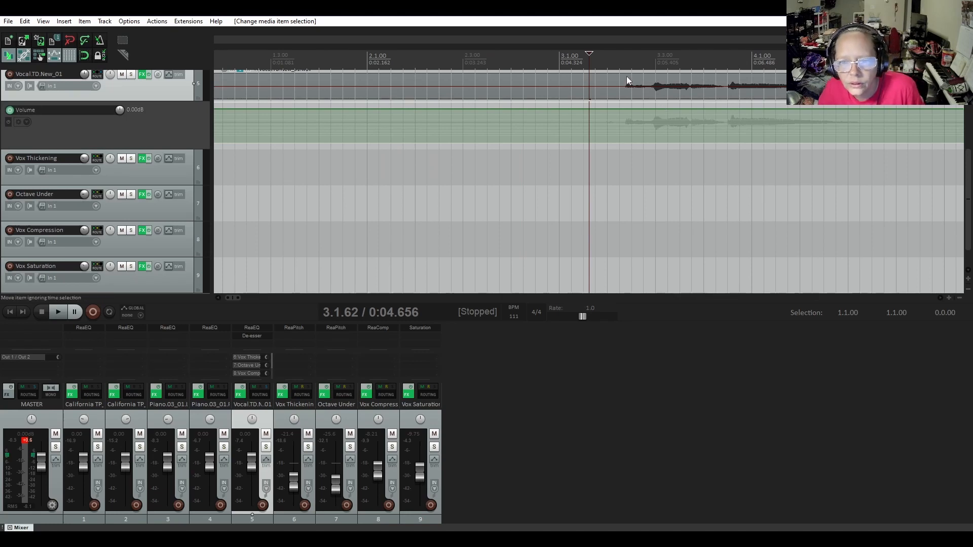
key("space")
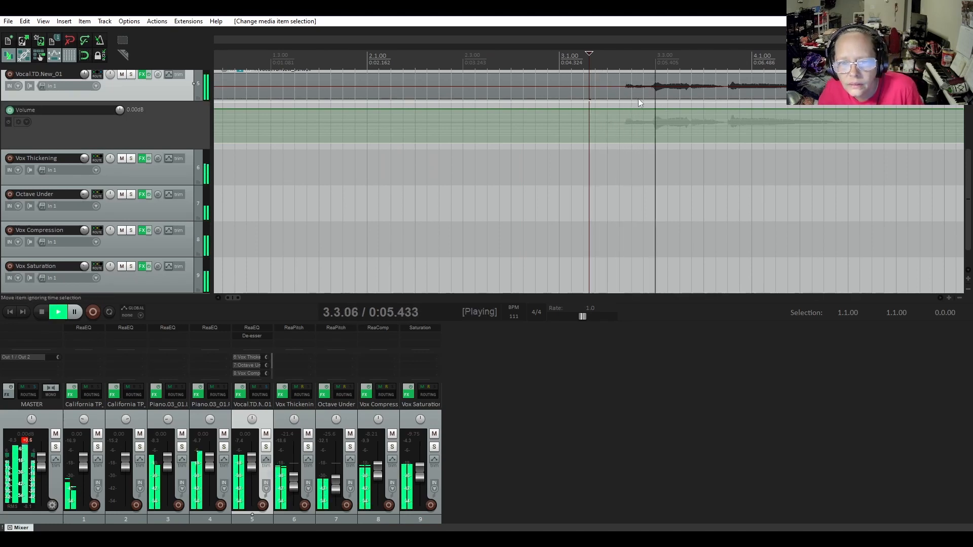
key("space")
Make a time selection from 3.2.58 to 3.2.87 around the unwanted sound in the first vocal phrase
left_click(637, 91)
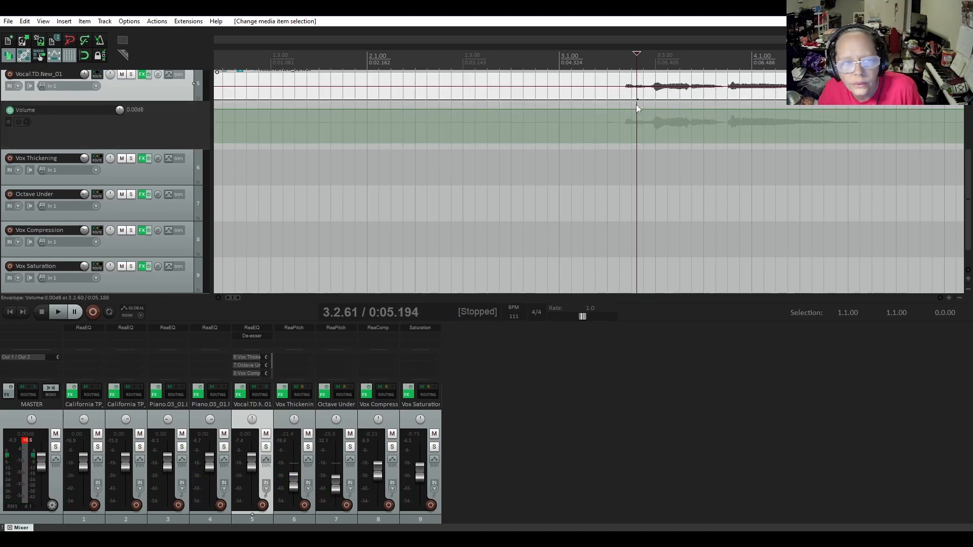
left_click(637, 107)
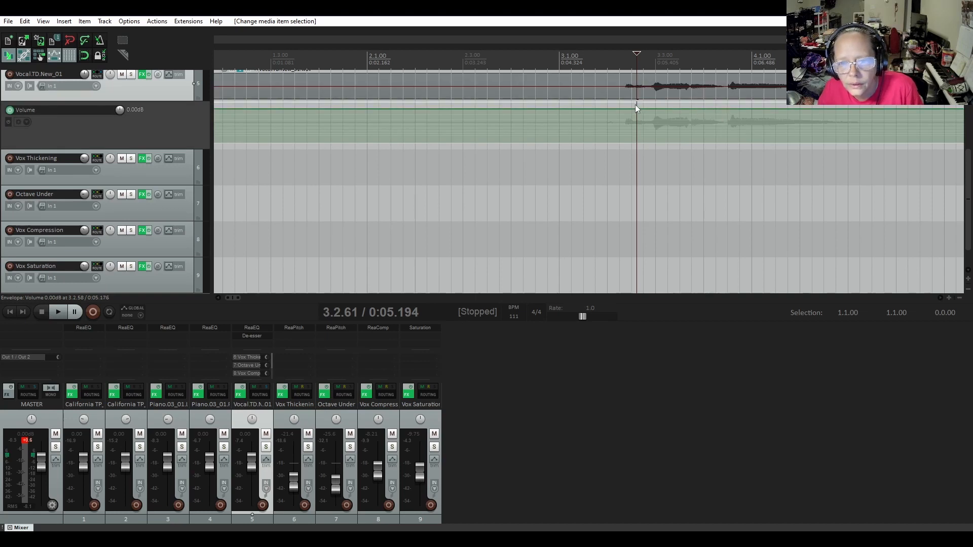
left_click(635, 105)
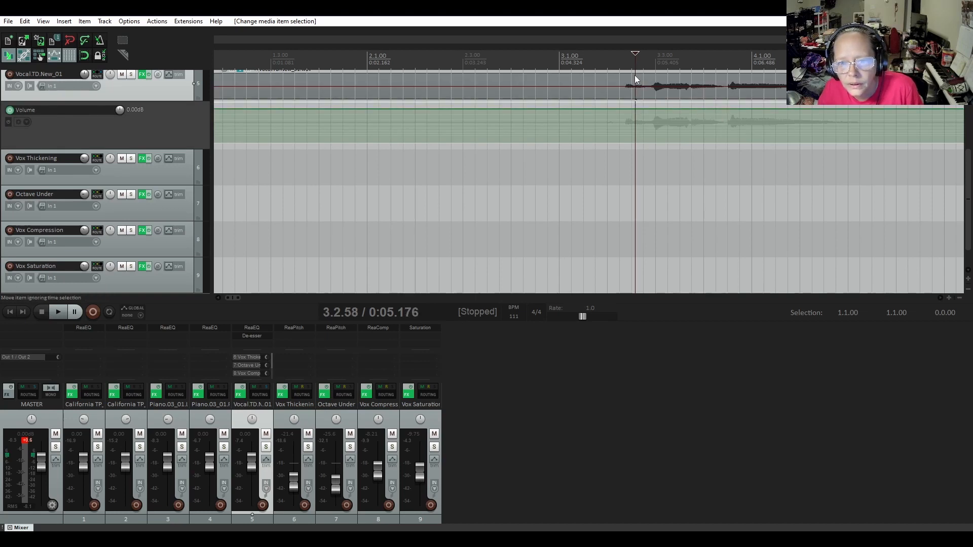
left_click_drag(635, 70, 650, 75)
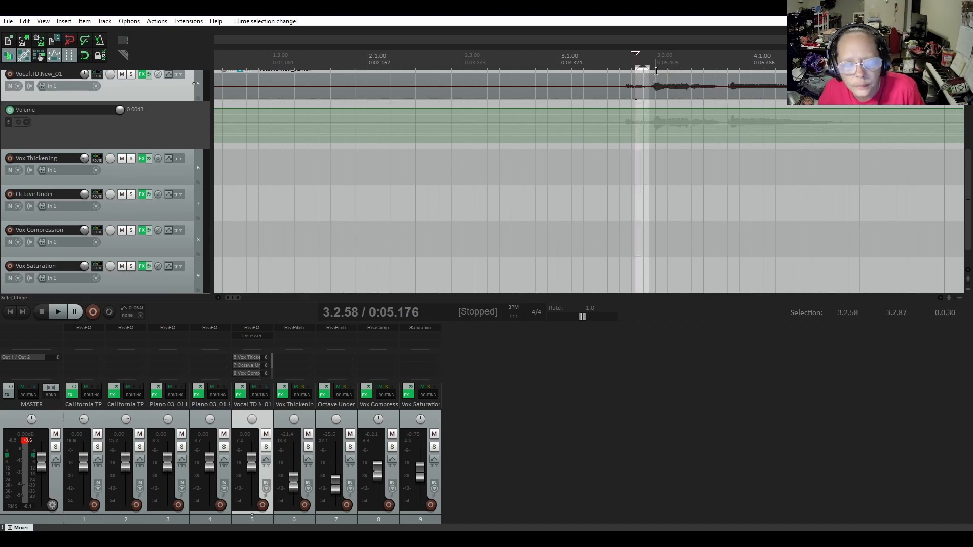
Find the action "Envelope: Insert 4 envelope points at time selection" and run it on the vocal's volume envelope
left_click(156, 22)
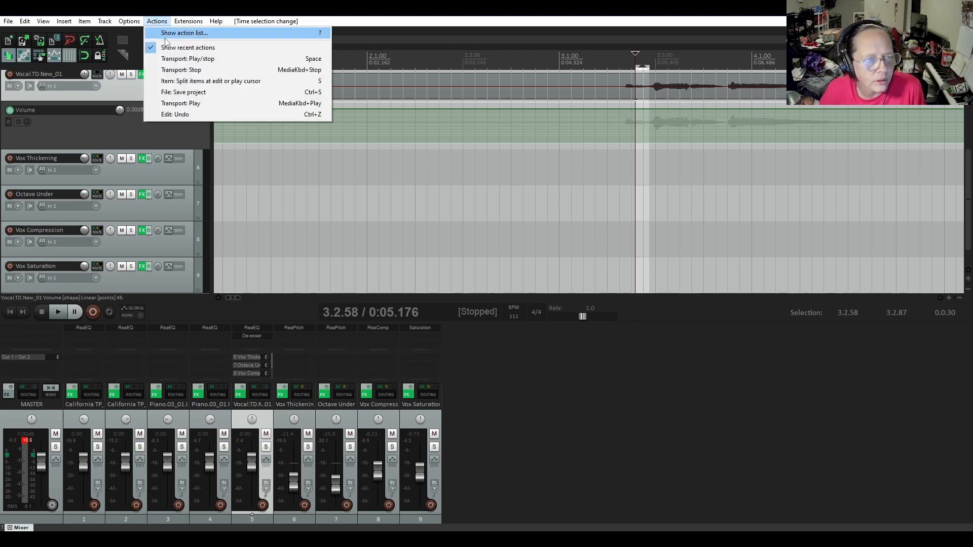
left_click(197, 33)
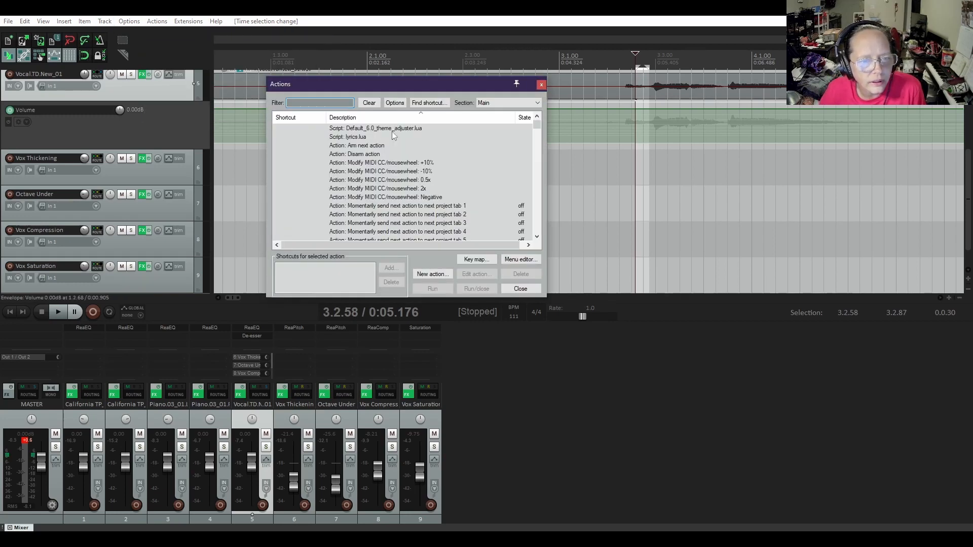
left_click_drag(380, 90, 501, 122)
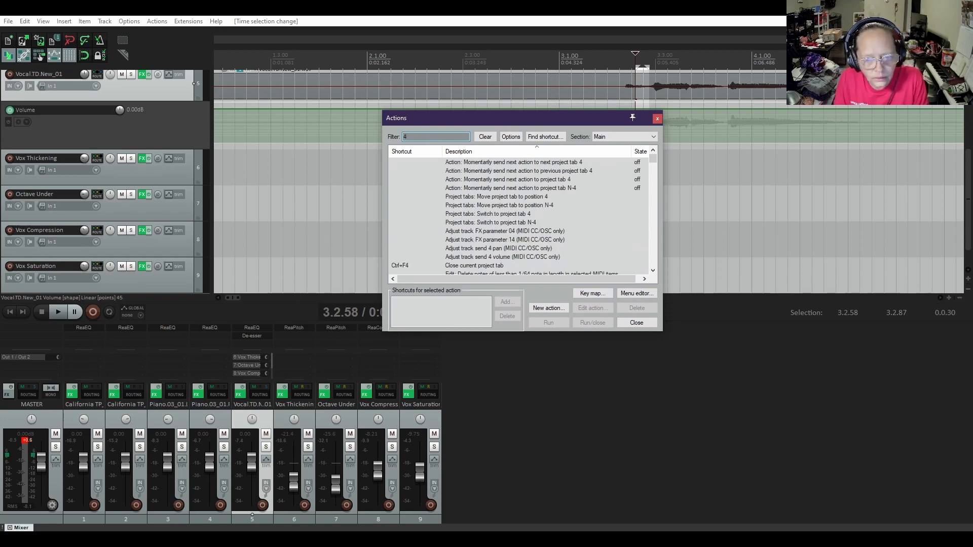
type("points")
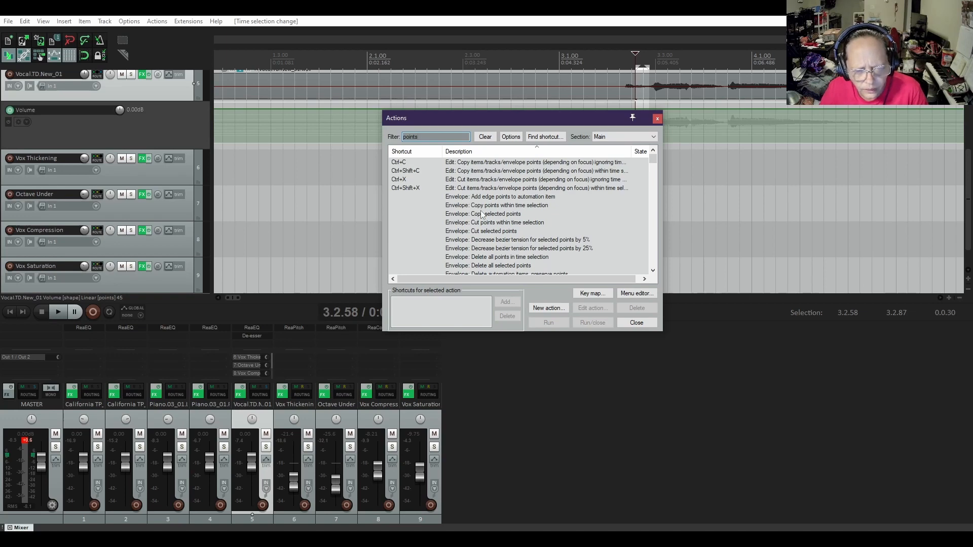
scroll(481, 209, "down", 1)
scroll(482, 209, "down", 2)
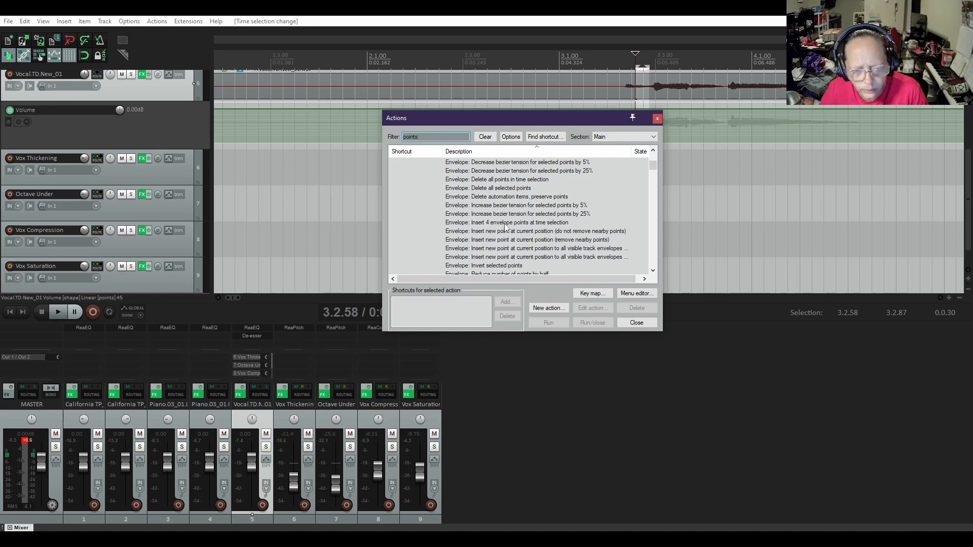
double_click(503, 222)
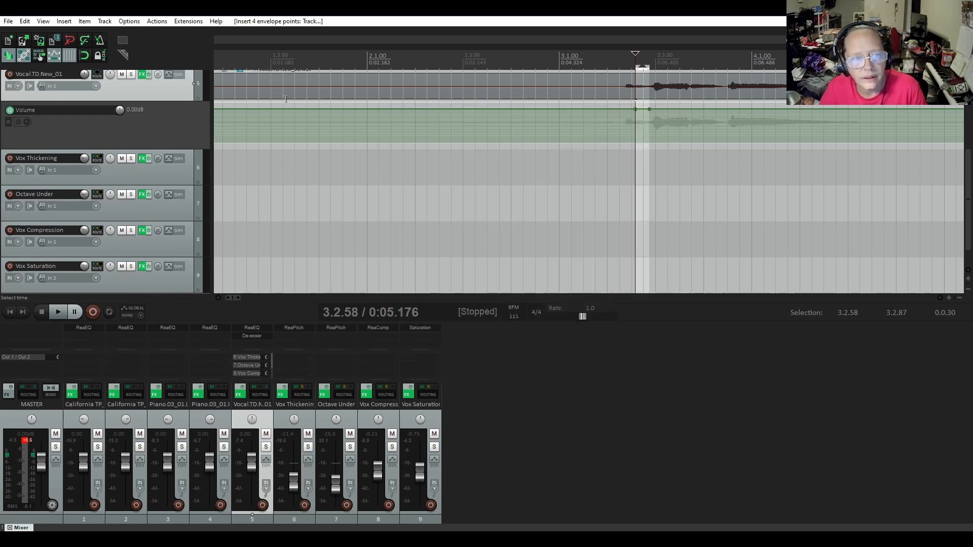
Assign the shortcut Ctrl+Num 4 to the "Insert 4 envelope points at time selection" action, overriding the existing mapping
key("shift+slash")
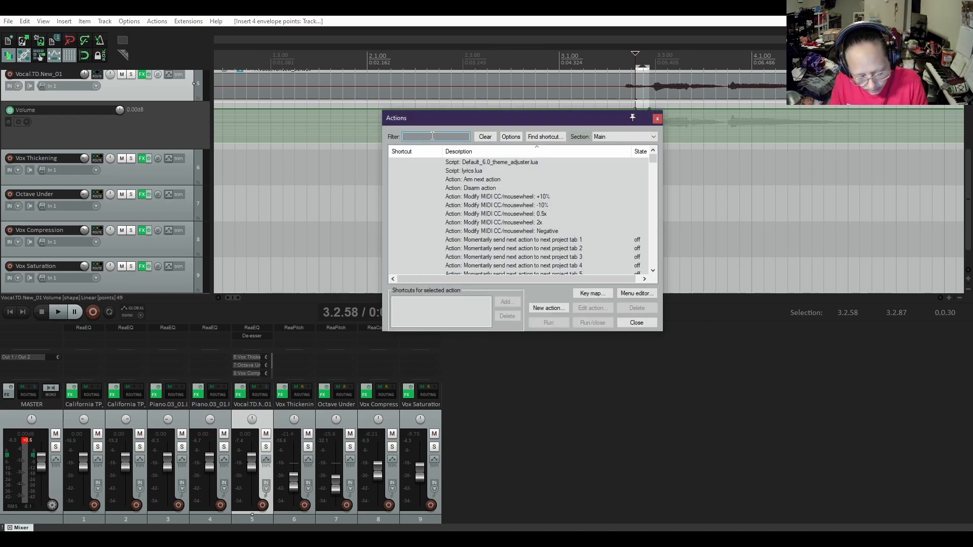
type("points")
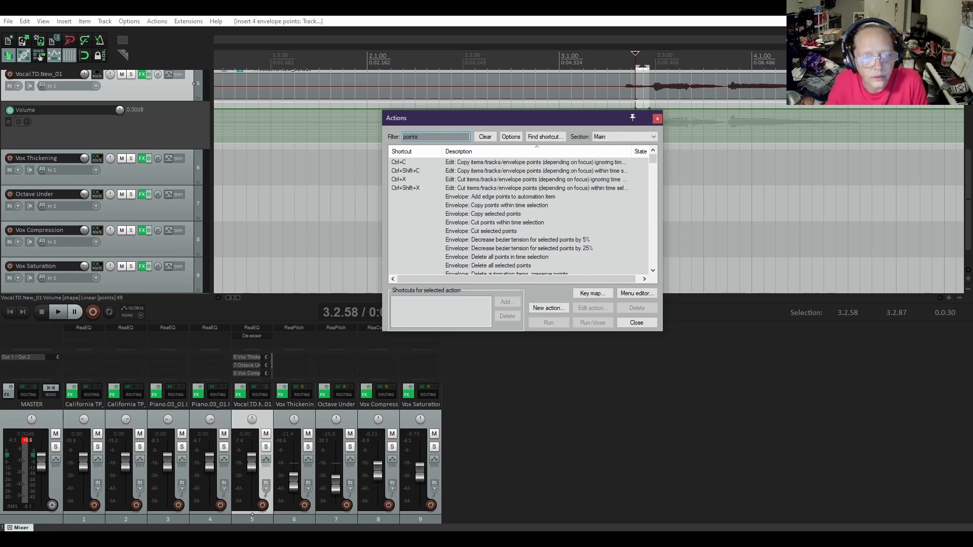
scroll(502, 232, "down", 3)
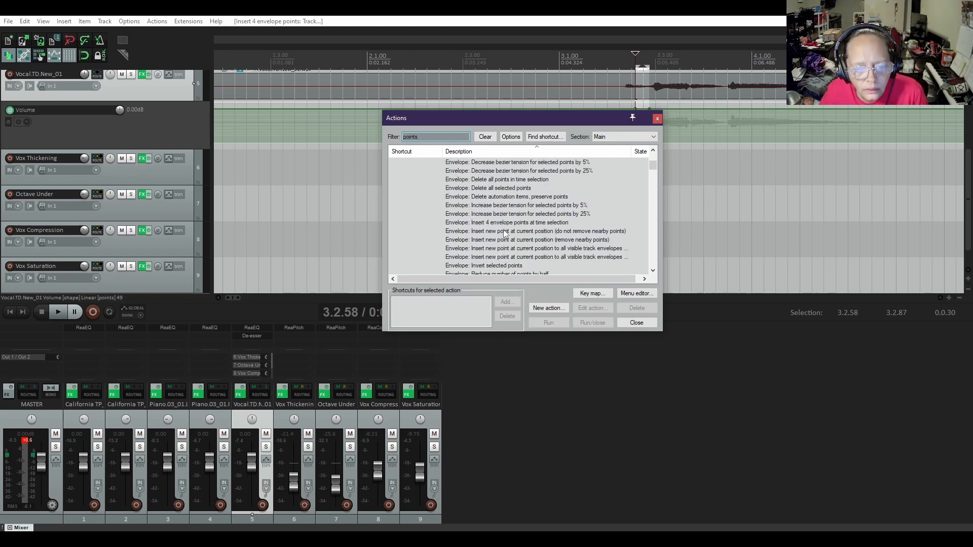
left_click(506, 223)
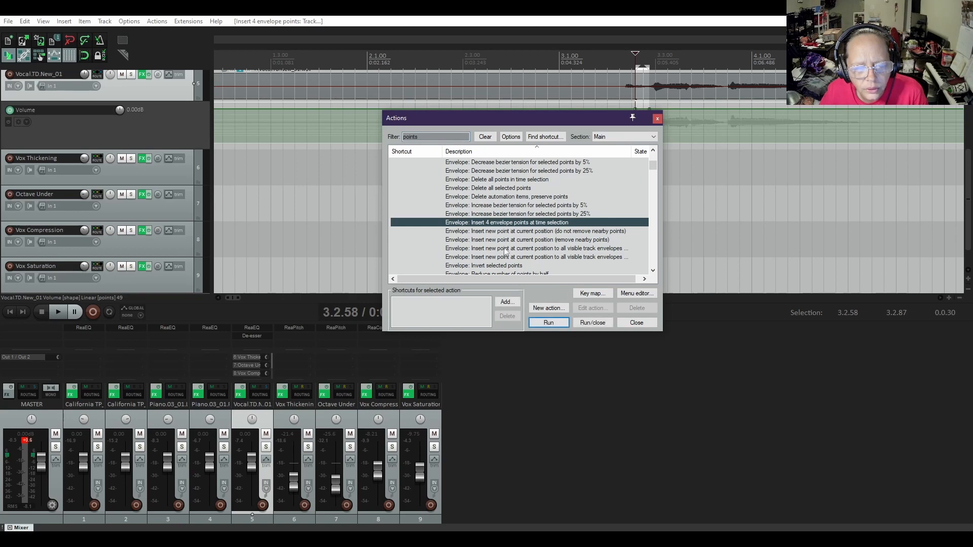
left_click(507, 303)
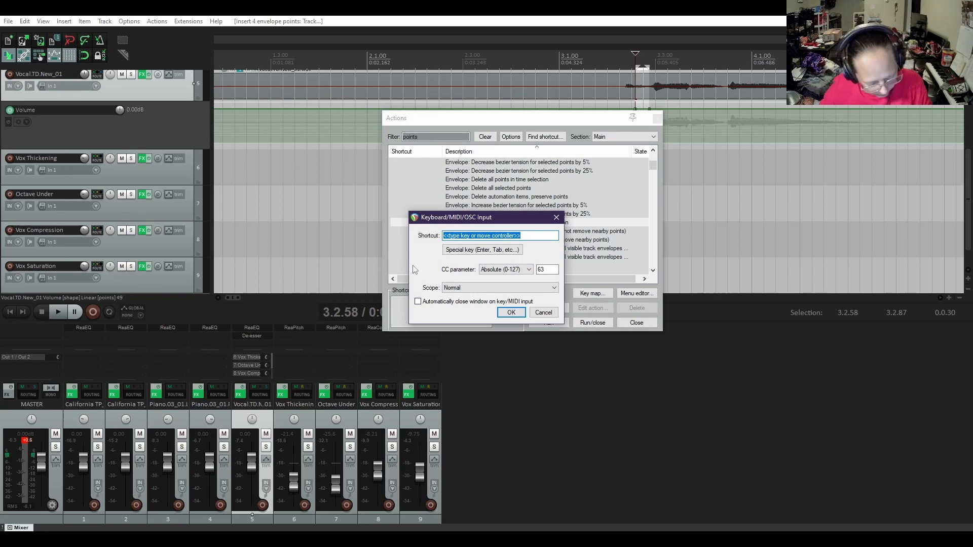
key("ctrl+KP_4")
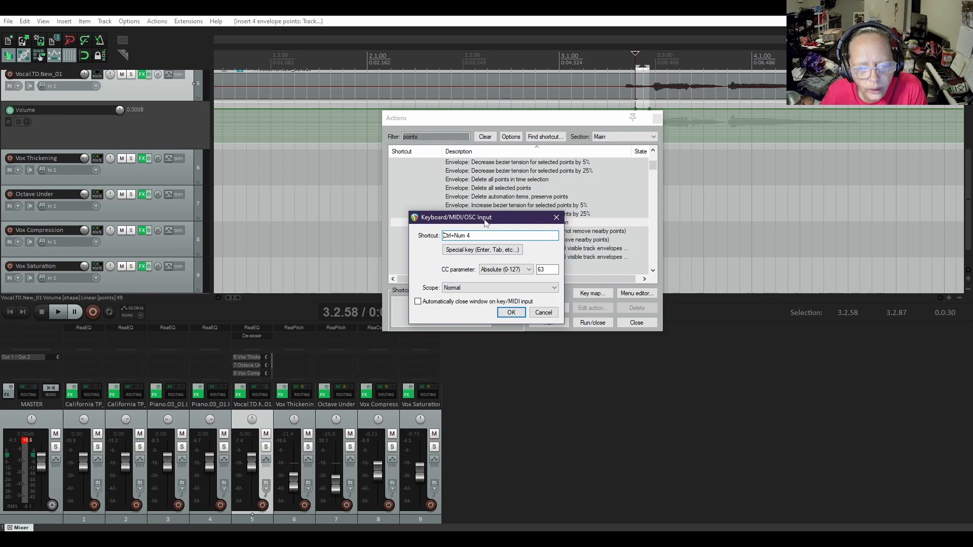
left_click_drag(485, 223, 501, 237)
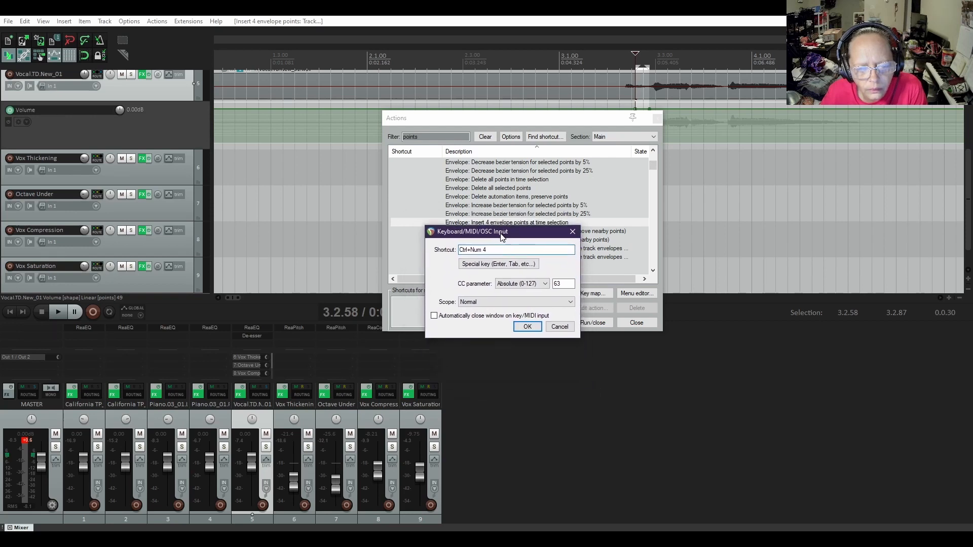
left_click(527, 327)
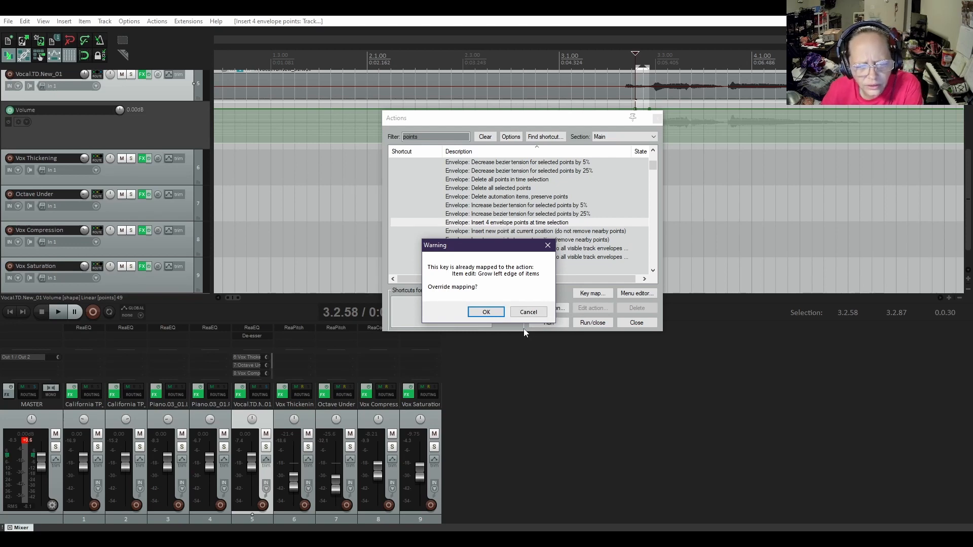
left_click(498, 314)
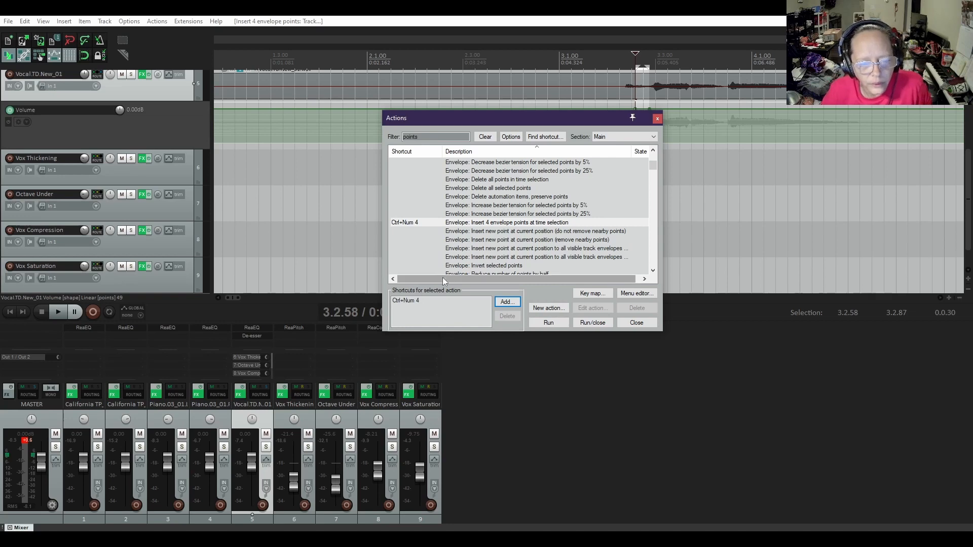
left_click(657, 120)
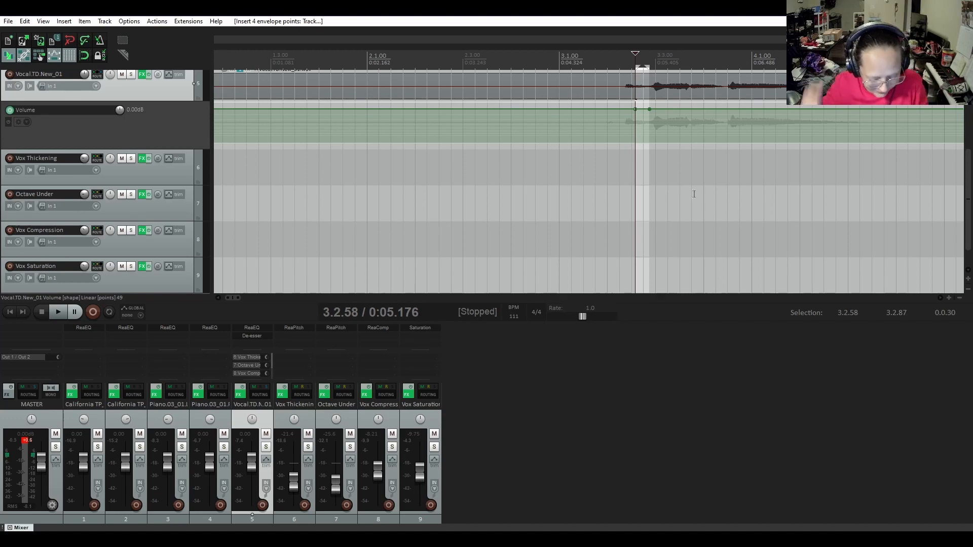
Lower the vocal's volume envelope within the time selection to -3.20 dB, check it from 3.2.19, and reduce it to -5.40 dB
mouse_move(640, 109)
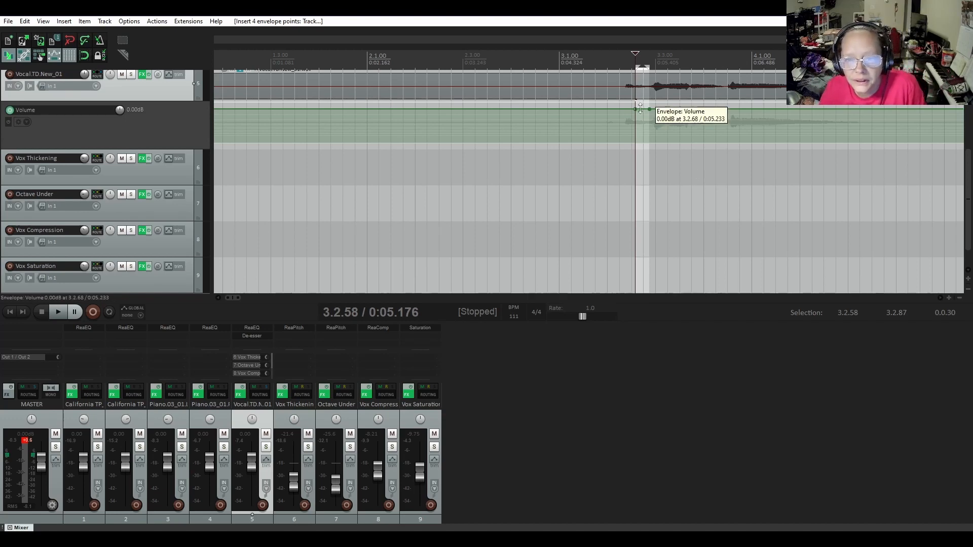
left_click_drag(641, 109, 640, 121)
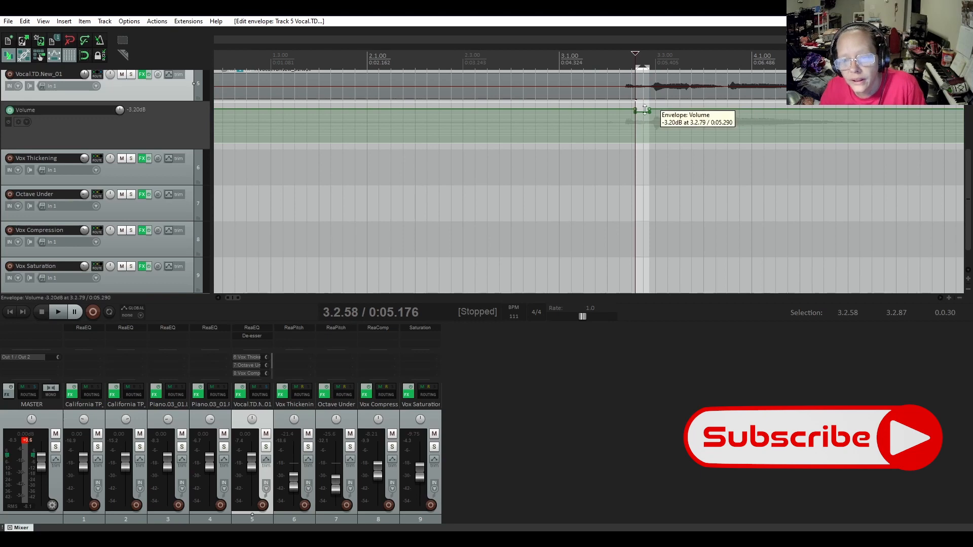
left_click(617, 58)
key("space")
key("space")
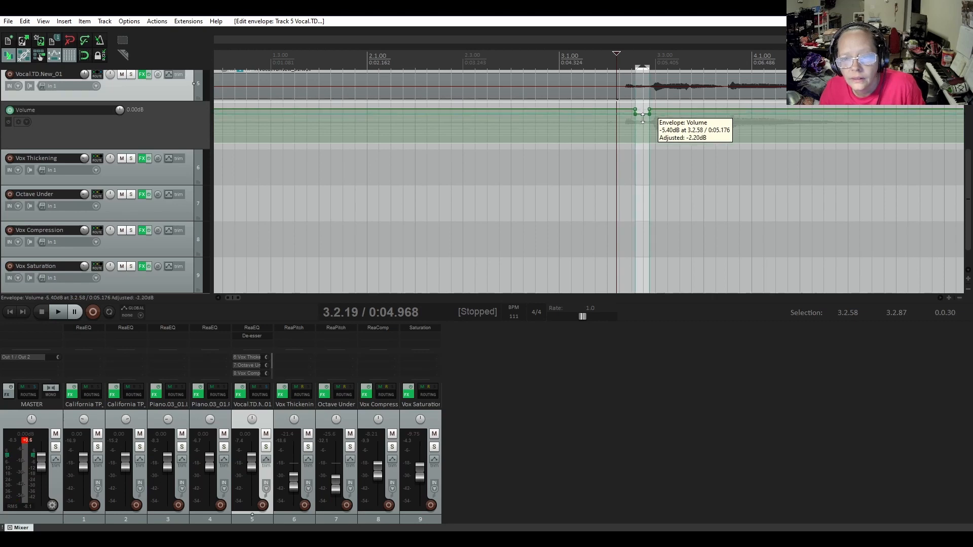
Play the full mix repeatedly from 3.2.19 to check the lowered part of the first vocal phrase
key("space")
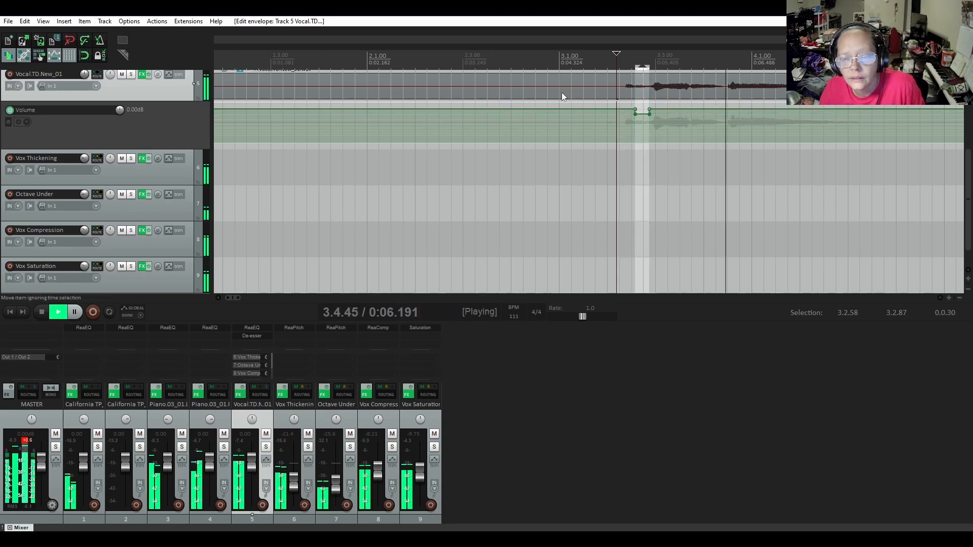
key("space")
key("space")
key("space")
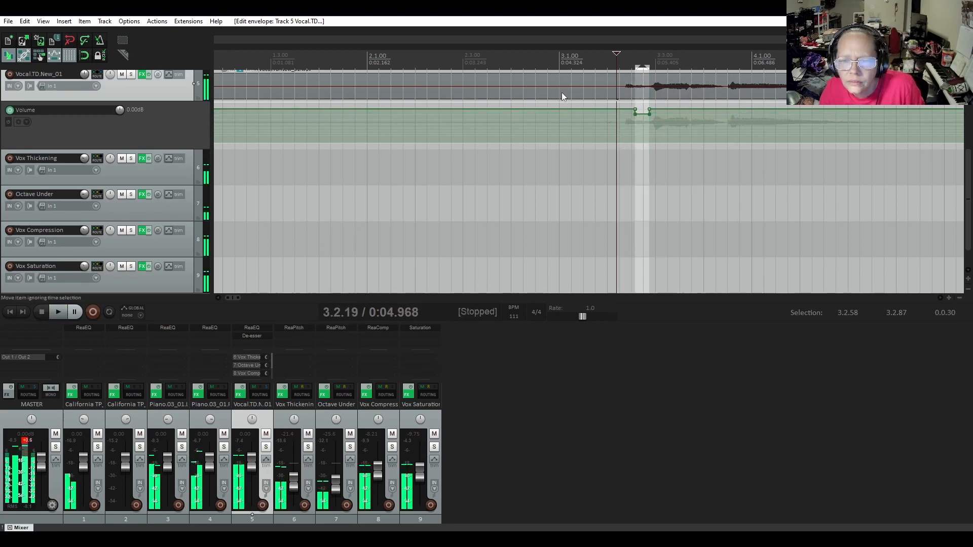
key("space")
key("space")
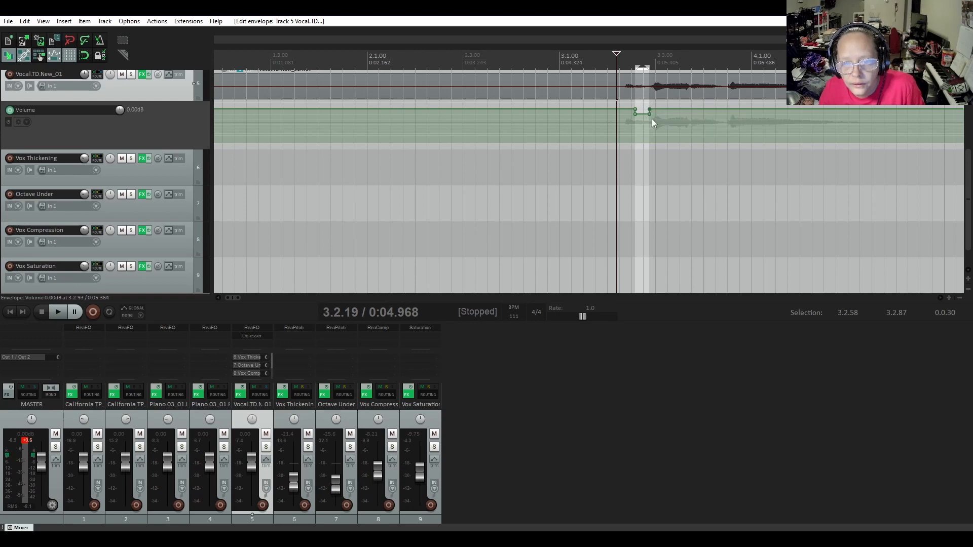
Extend the end of the vocal's volume dip to about 3.3.02 and reset its closing point to 0 dB
left_click_drag(649, 114, 656, 109)
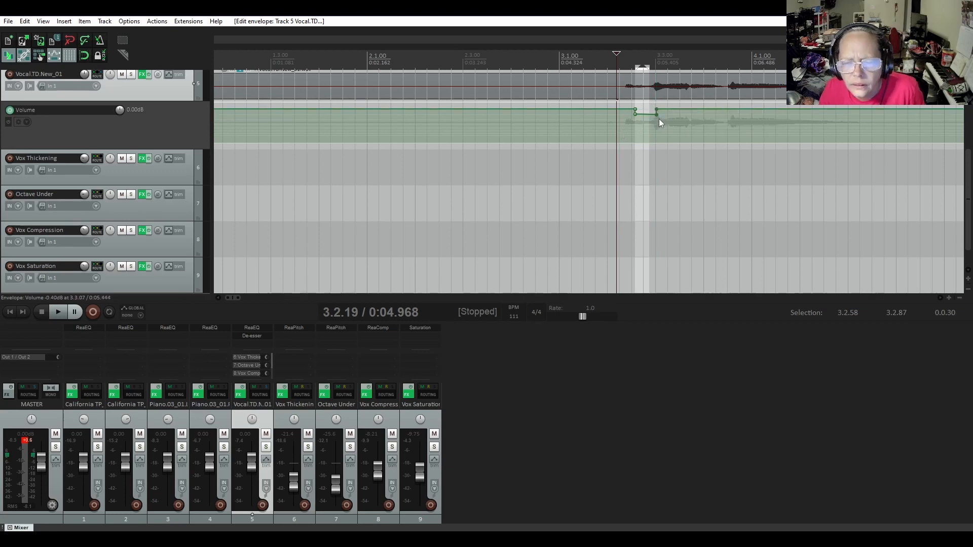
mouse_move(658, 110)
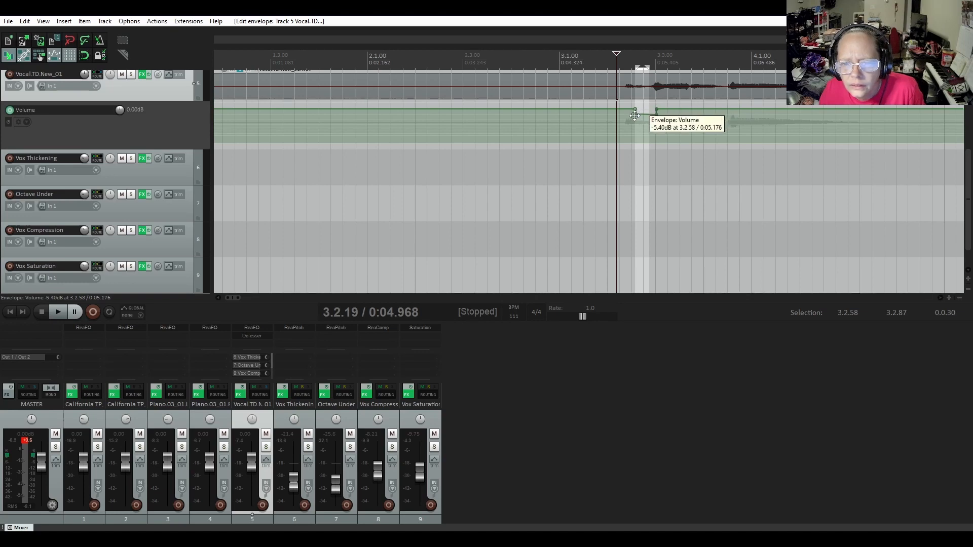
double_click(657, 110)
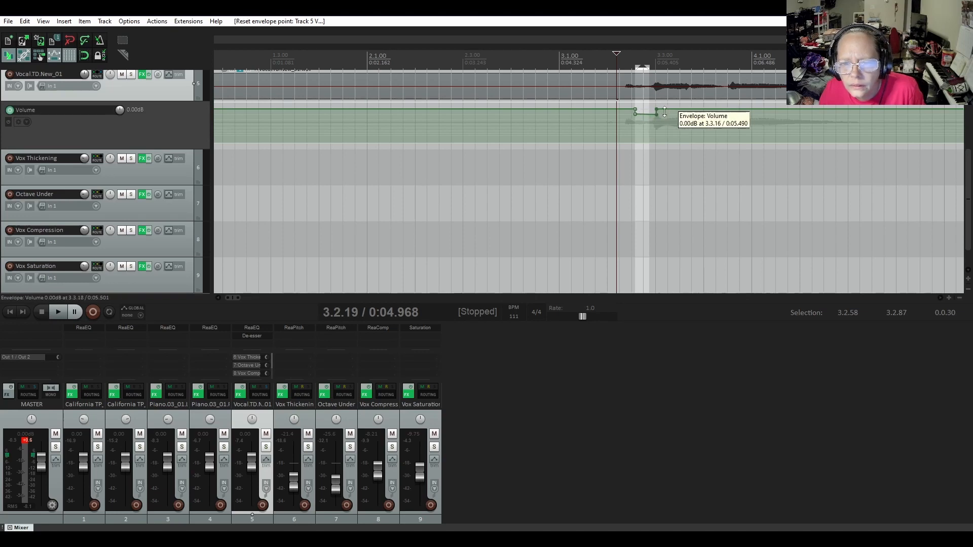
left_click(664, 126)
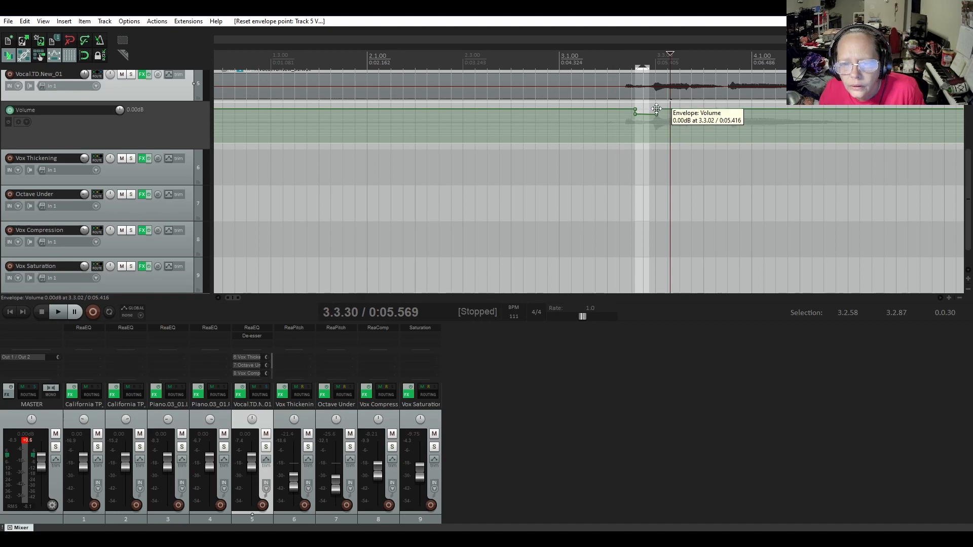
Confirm the closing point of the vocal's volume dip at 0.00 dB and set the lower end point at 3.3.02 to -5.40 dB
right_click(657, 109)
left_click(690, 127)
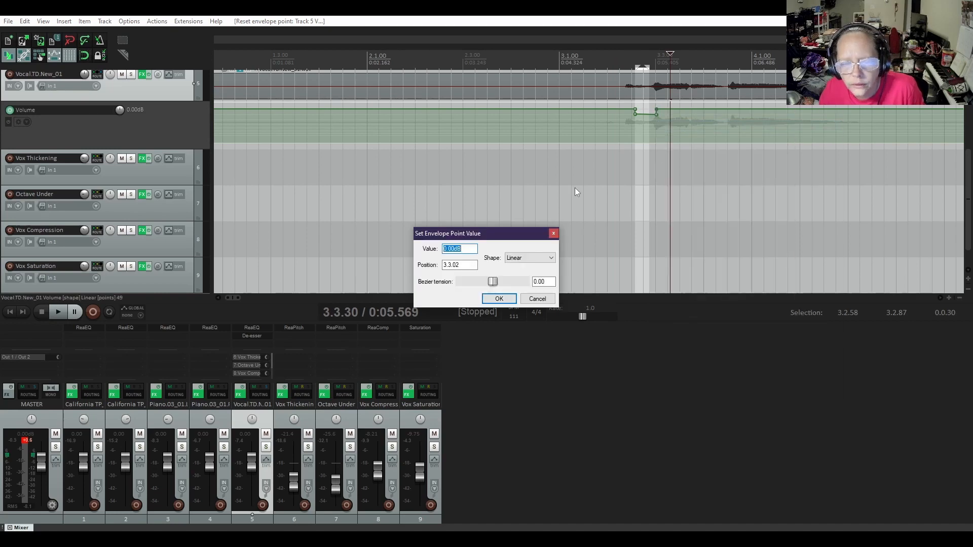
left_click(496, 299)
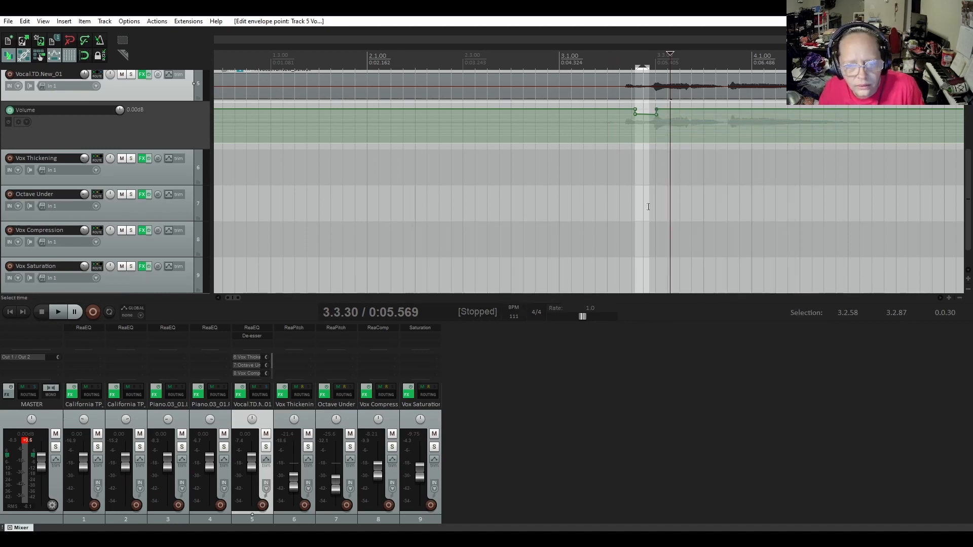
right_click(657, 113)
left_click(688, 134)
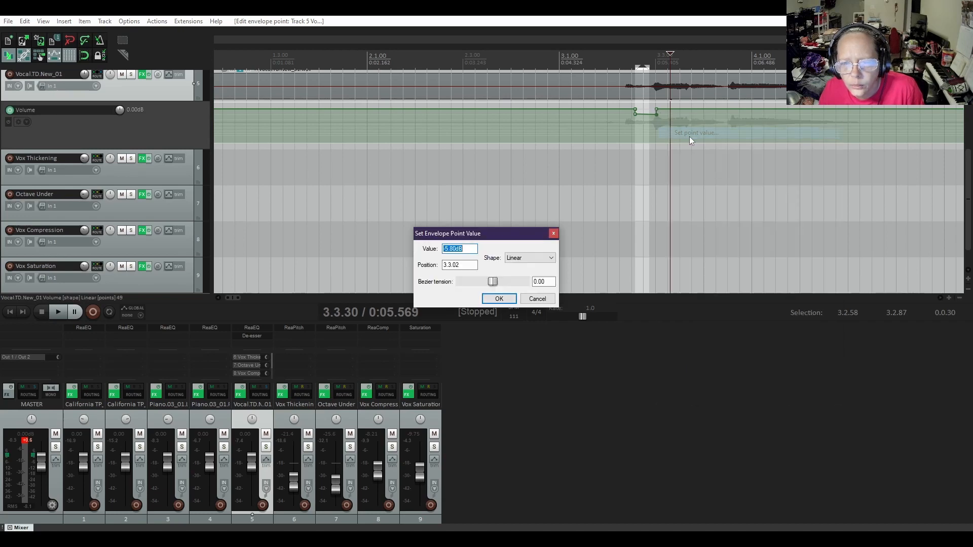
type("-5.4")
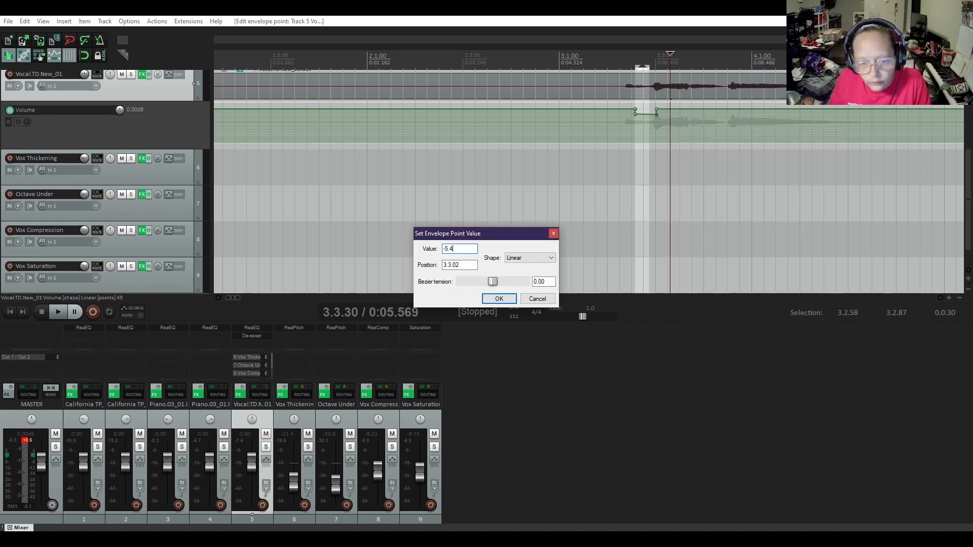
key("Return")
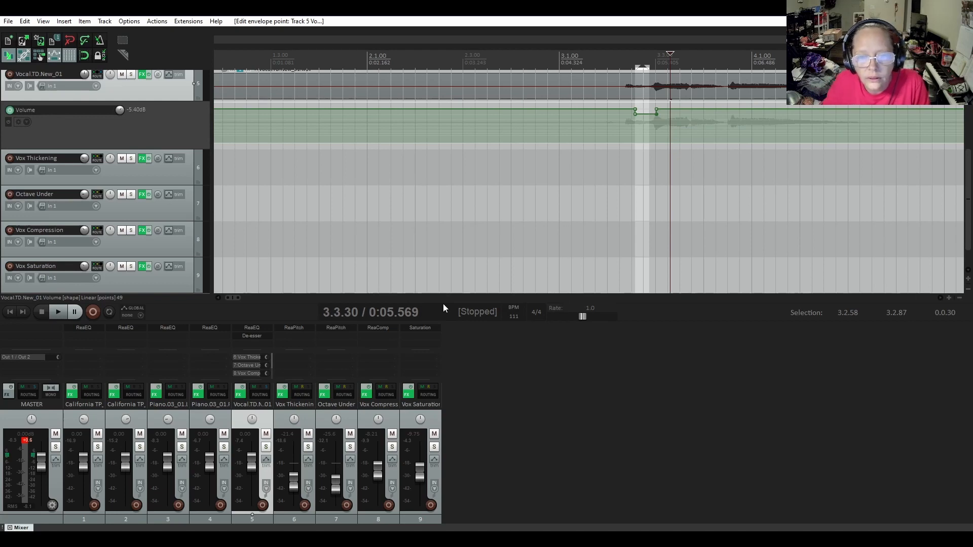
Play the mix twice from 3.2.05 to check the extended volume dip in the first vocal phrase
left_click(609, 55)
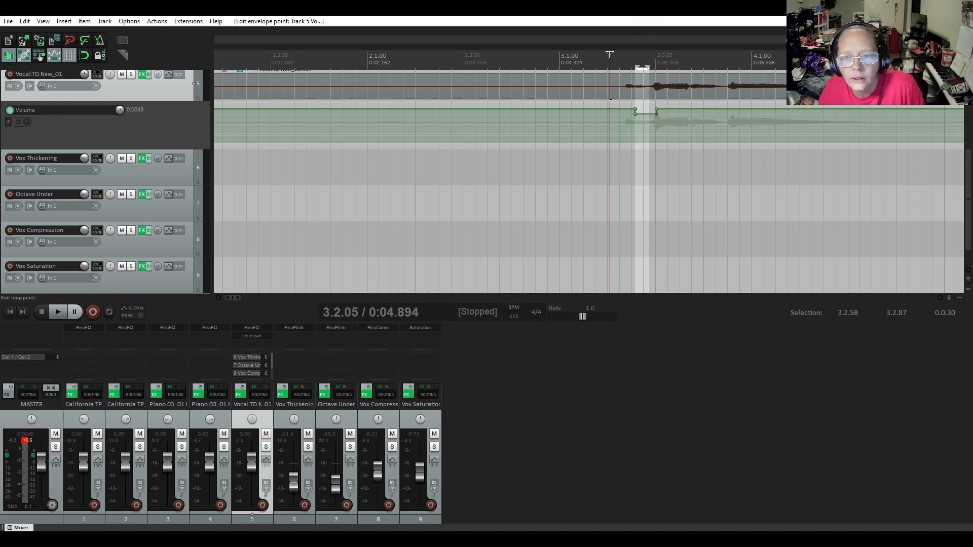
key("space")
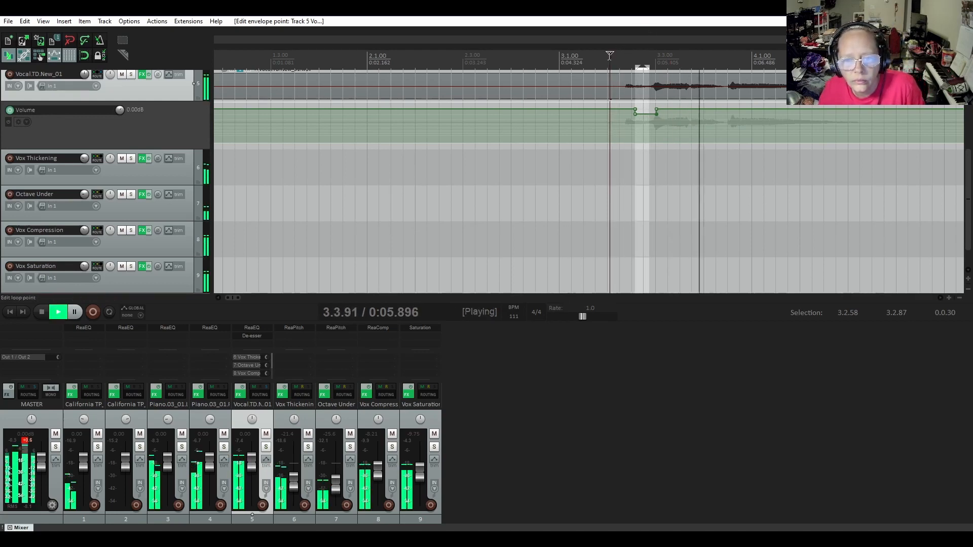
key("space")
key("space")
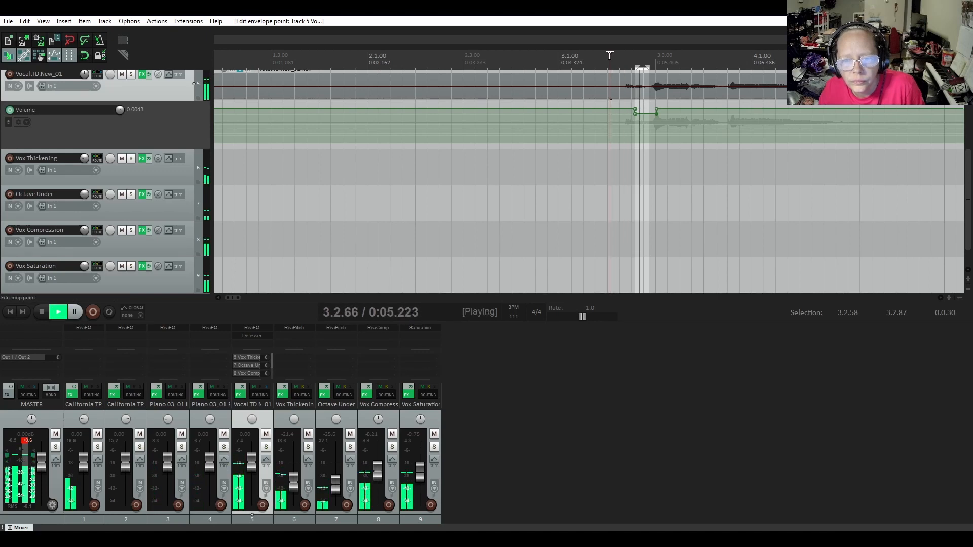
key("space")
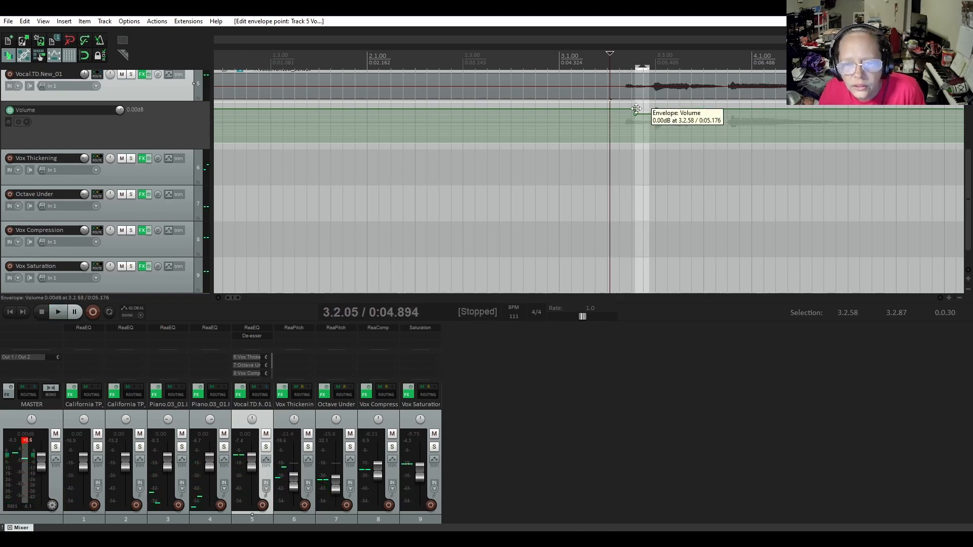
Move the start of the vocal's volume dip earlier to about 3.2.49 and check it by playing from 3.2.05
left_click_drag(635, 116, 631, 109)
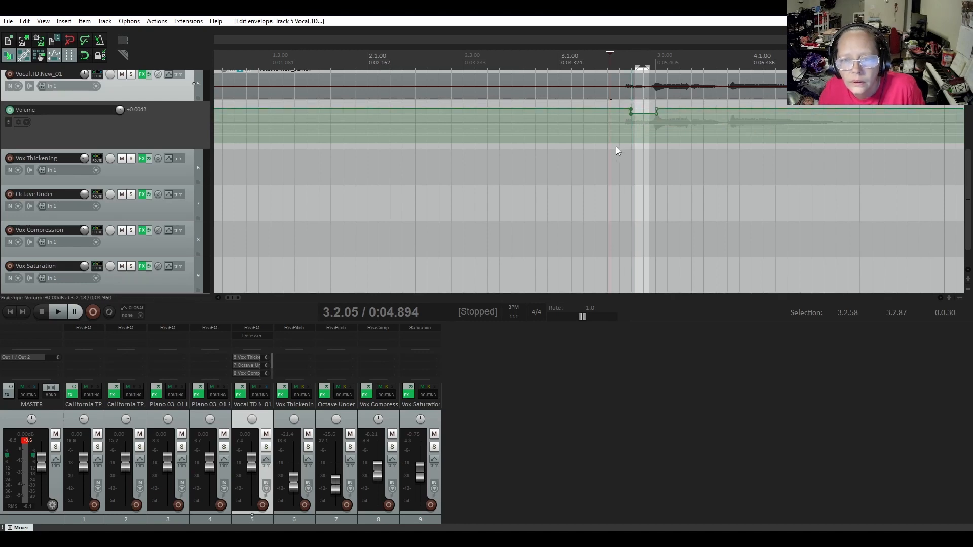
key("space")
key("space")
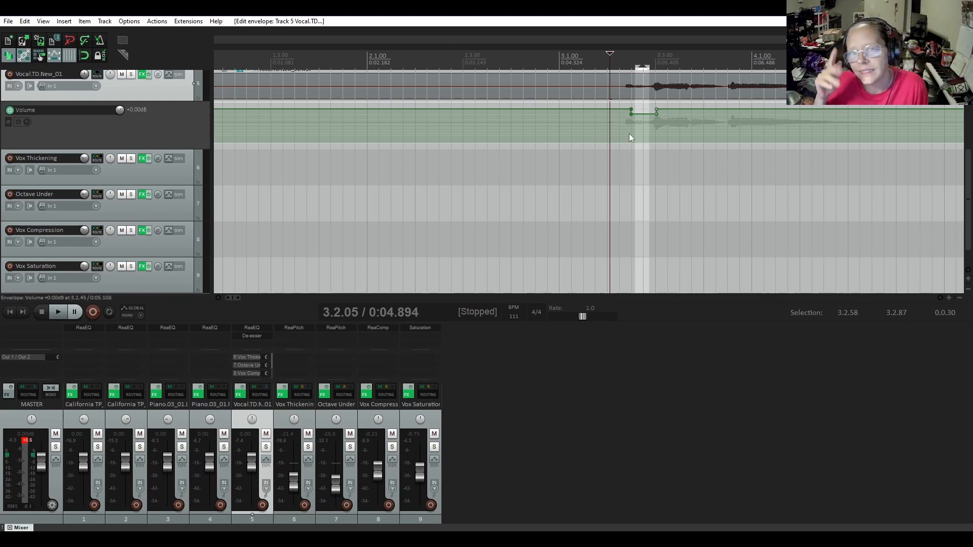
key("space")
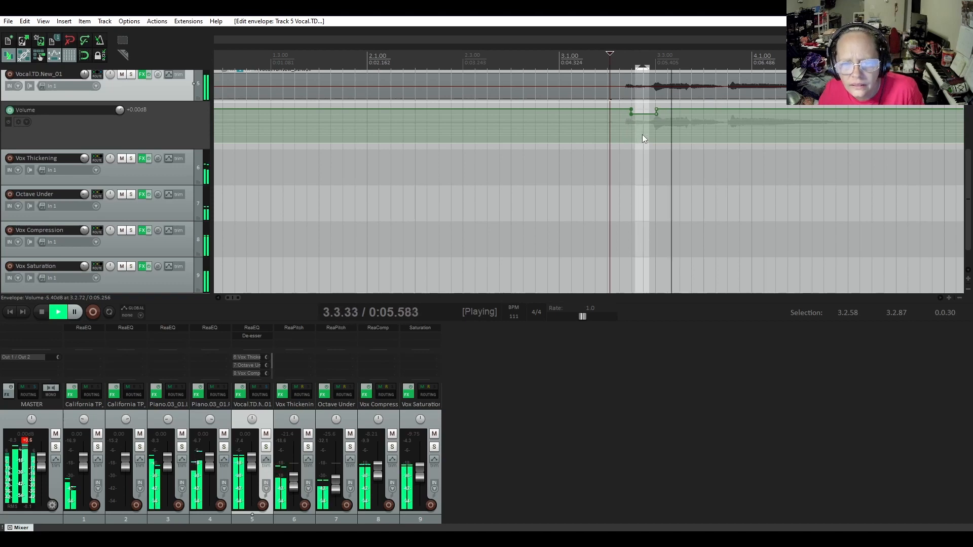
key("space")
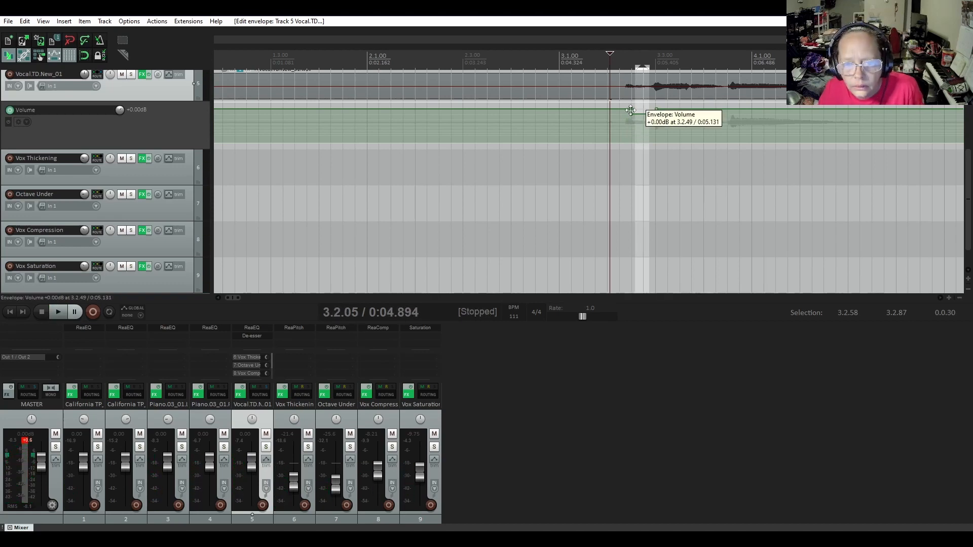
Shift the dip's start slightly earlier to the onset of the first vocal phrase, audition it from 3.2.05, and clear the time selection
left_click_drag(630, 110, 627, 110)
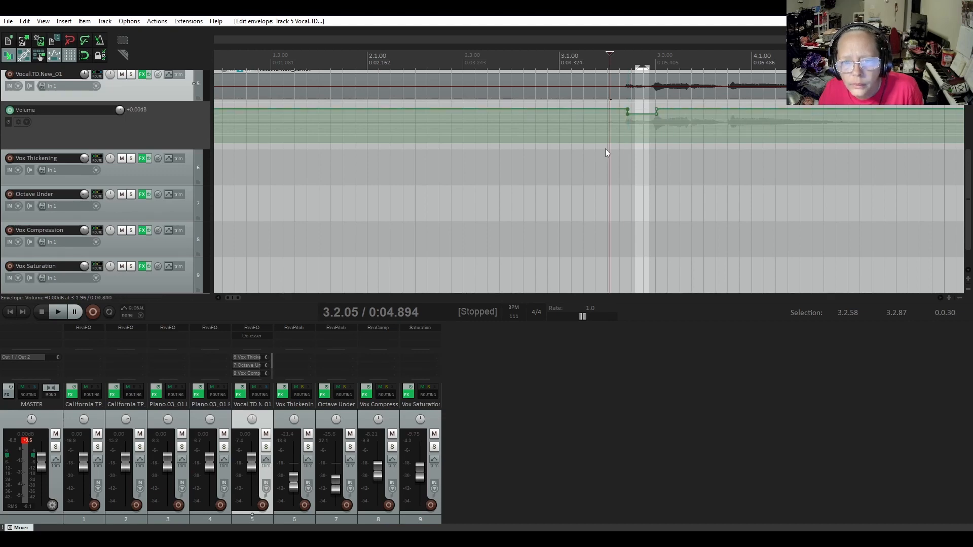
key("space")
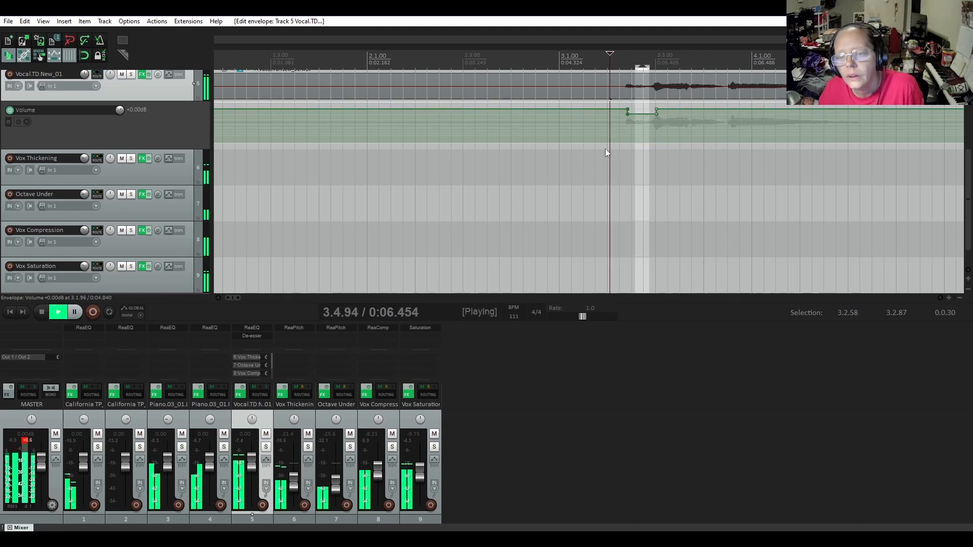
key("space")
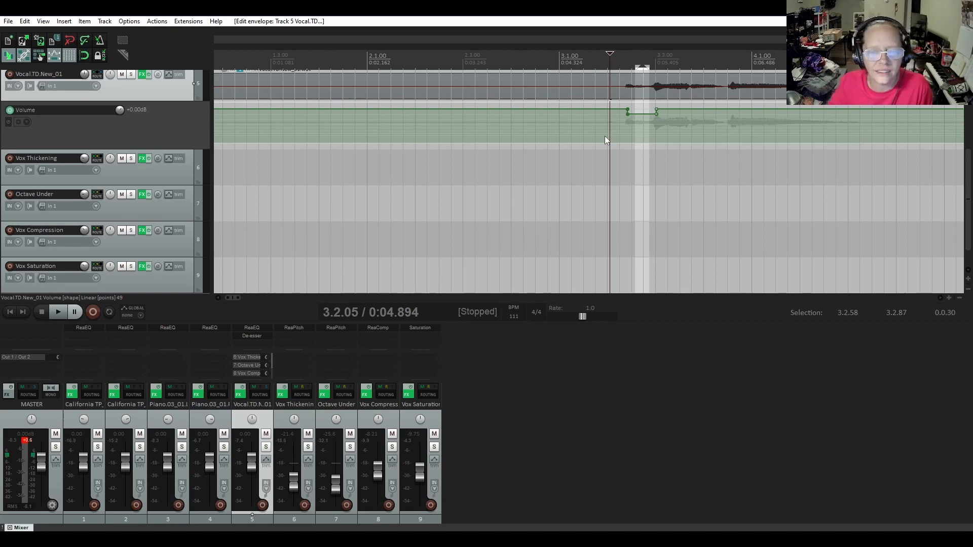
key("Escape")
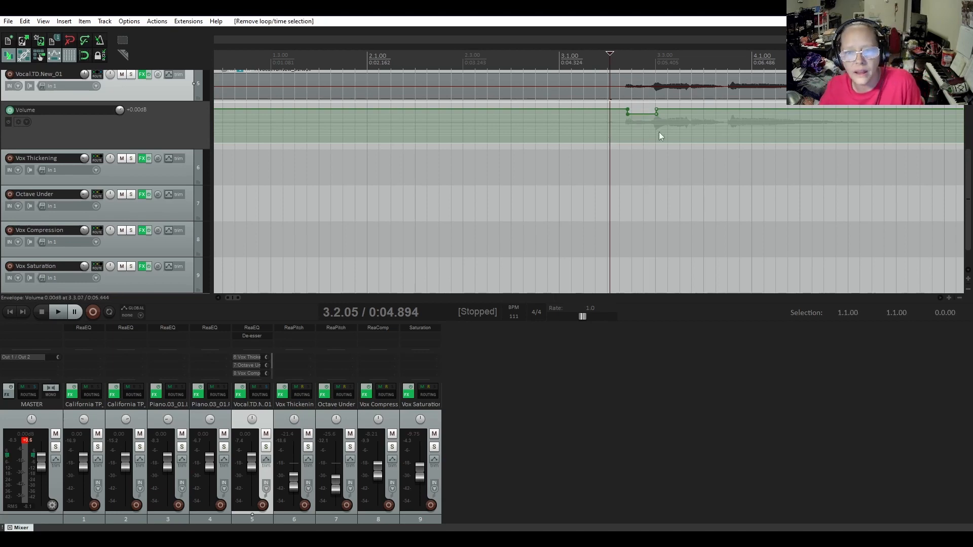
scroll(659, 132, "down", 4)
scroll(153, 187, "up", 3)
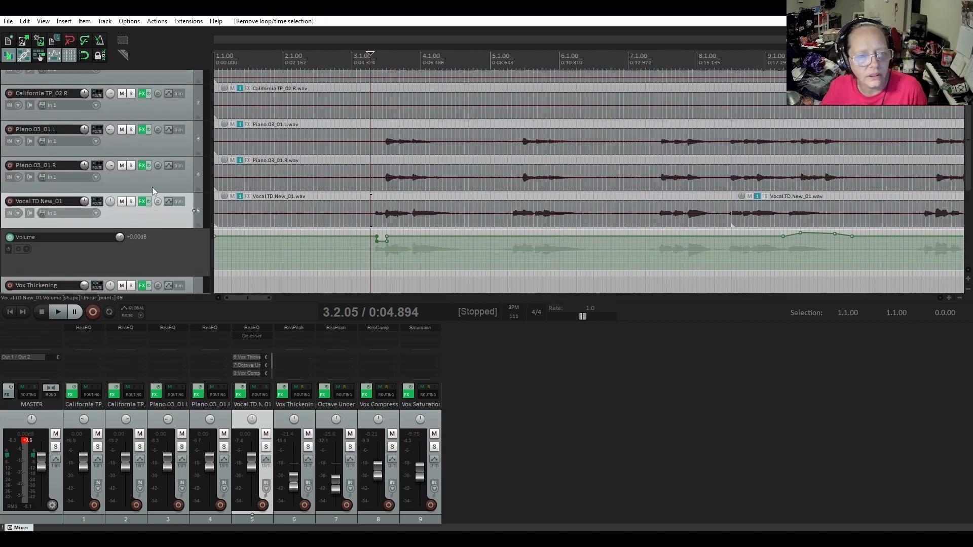
scroll(152, 187, "up", 1)
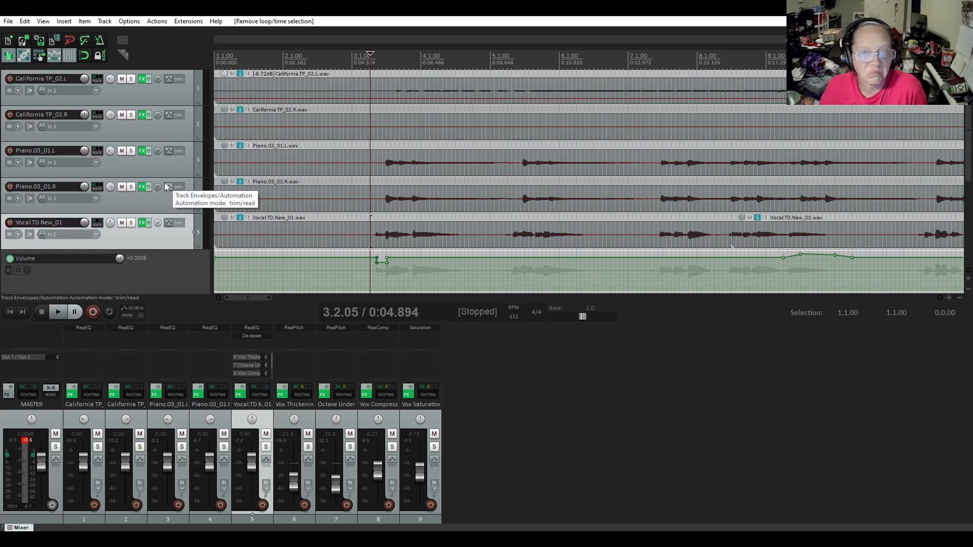
scroll(165, 199, "down", 2)
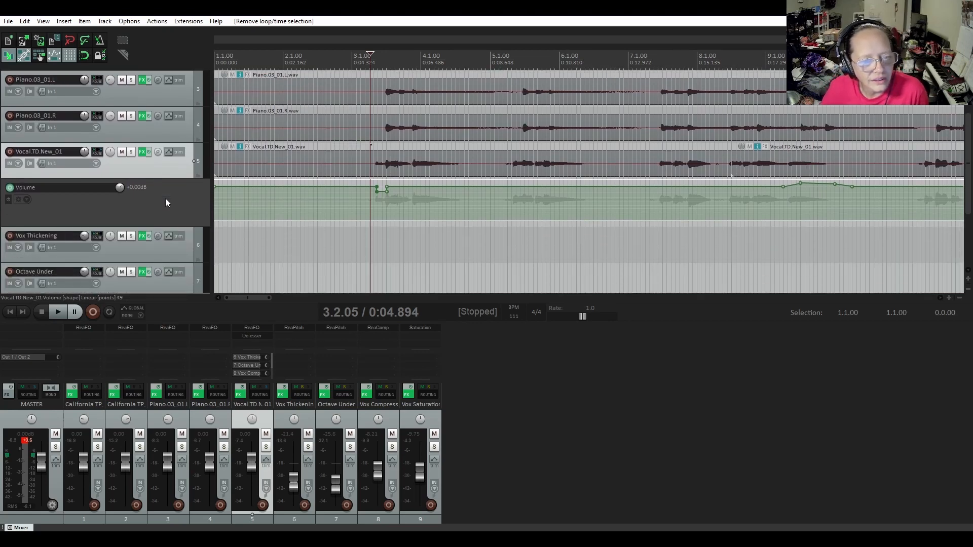
scroll(166, 202, "up", 2)
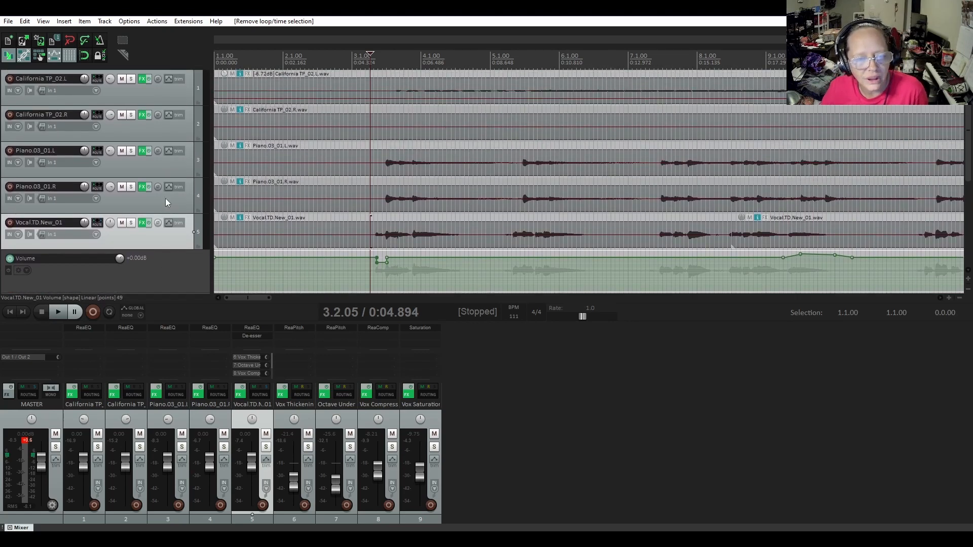